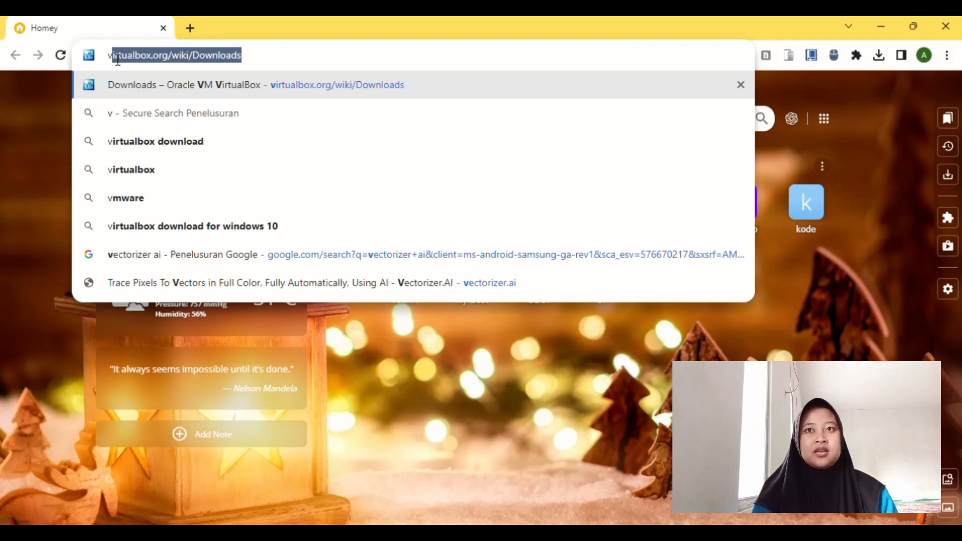
- Search the web for "virtual box" and open the Oracle VM VirtualBox website from the results
type("irtual b")
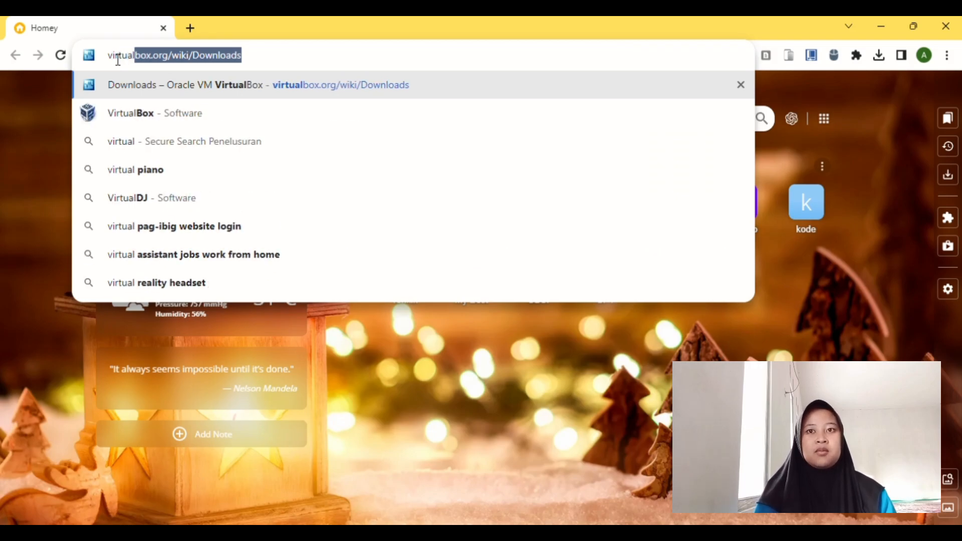
type("ox")
key("Return")
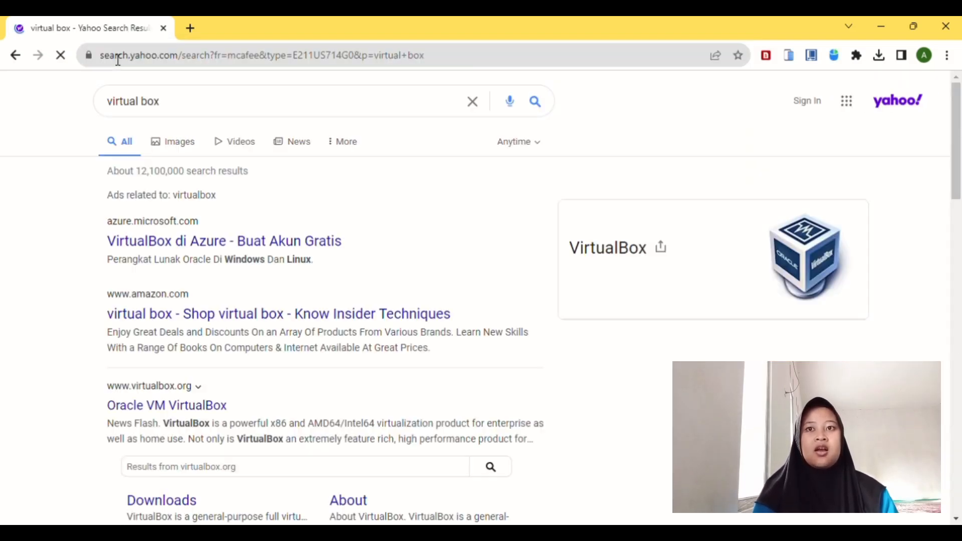
scroll(189, 152, "down", 7)
scroll(180, 201, "up", 4)
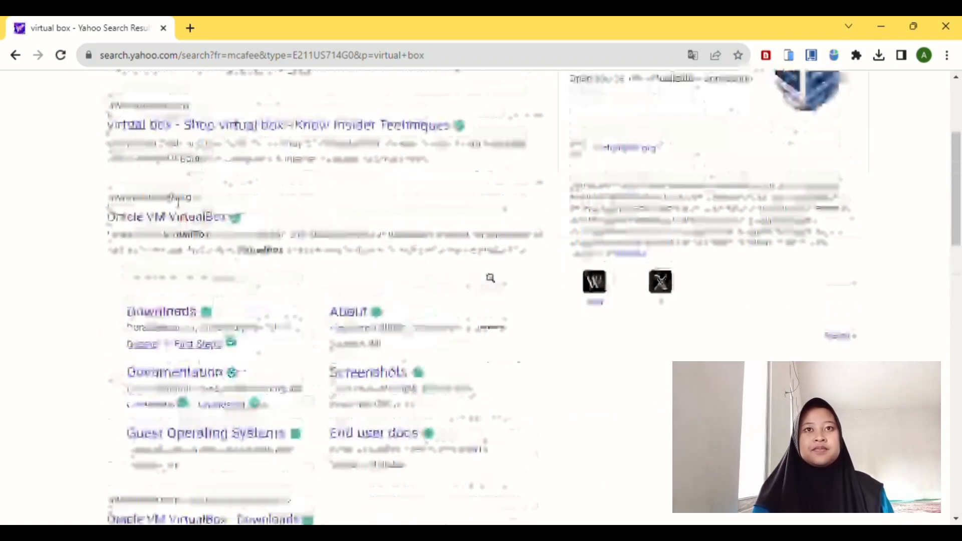
left_click(179, 217)
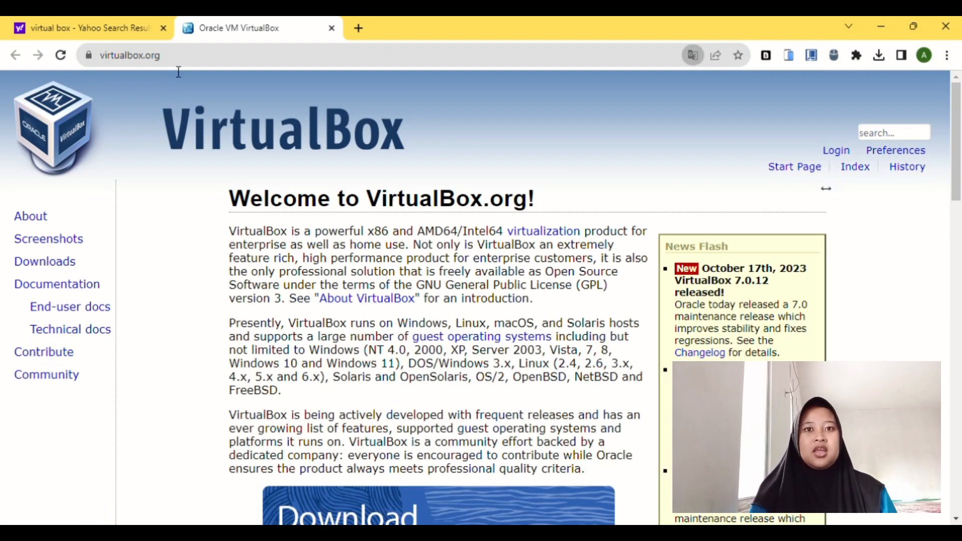
- Examine the VirtualBox home page and its full web address
double_click(183, 58)
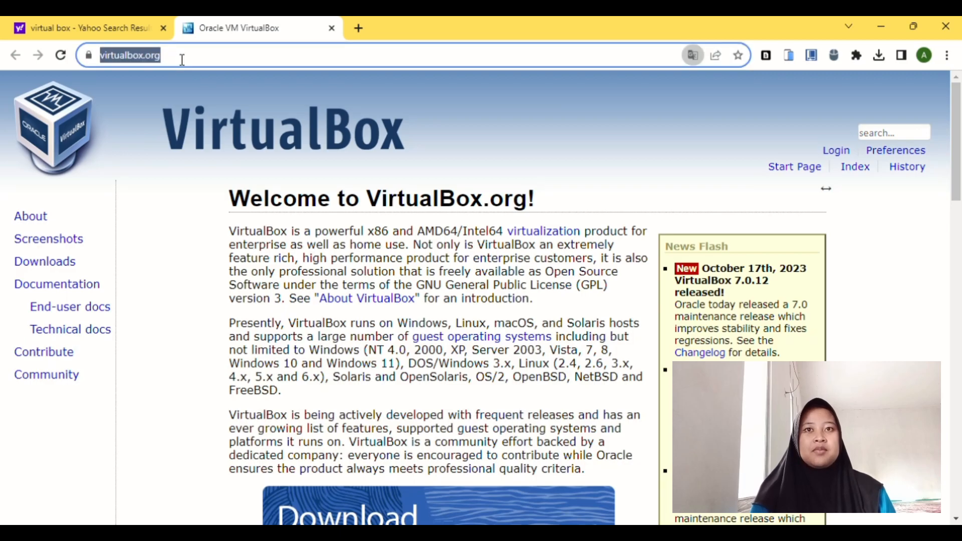
left_click(322, 62)
scroll(431, 301, "down", 7)
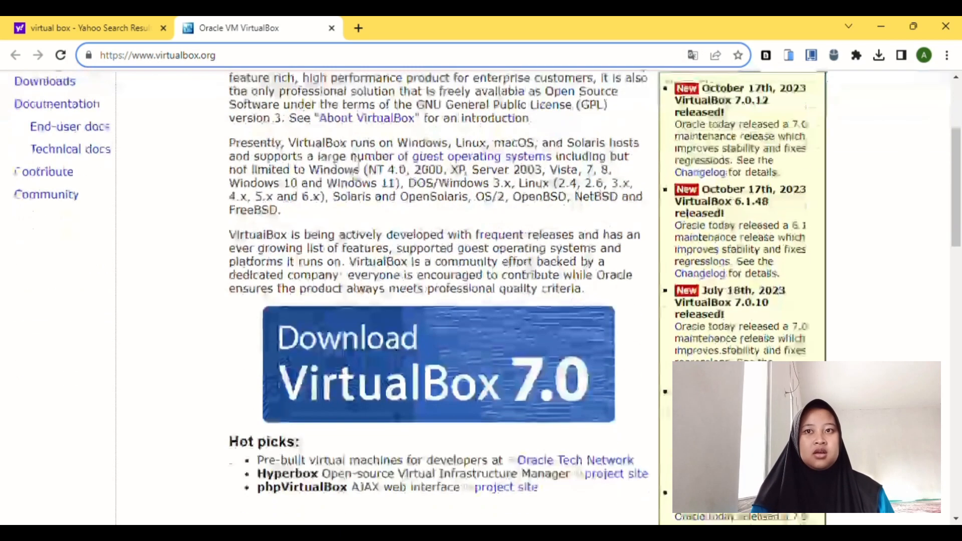
scroll(361, 197, "down", 10)
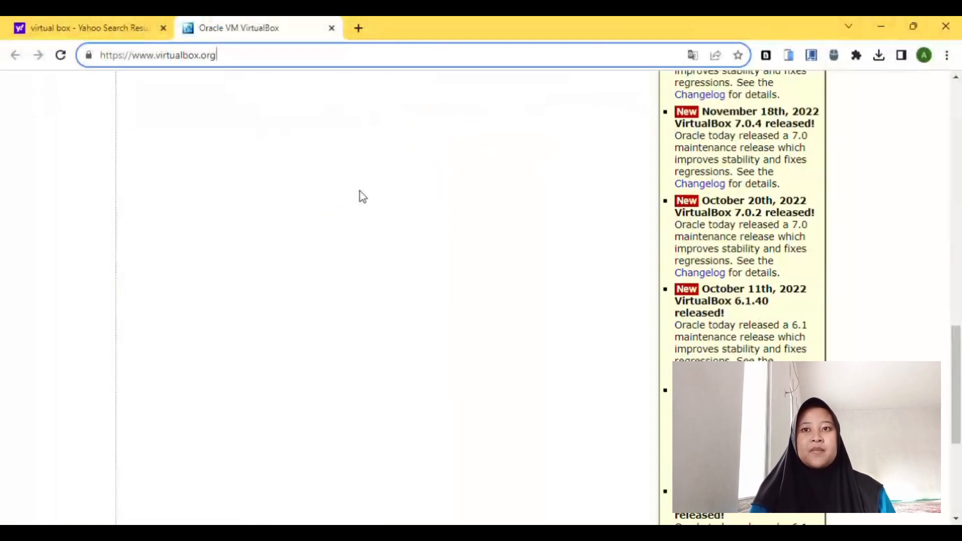
scroll(361, 198, "up", 14)
scroll(361, 197, "up", 4)
- Go to the VirtualBox Downloads page and download the 7.0.12 platform package for Windows hosts
double_click(60, 263)
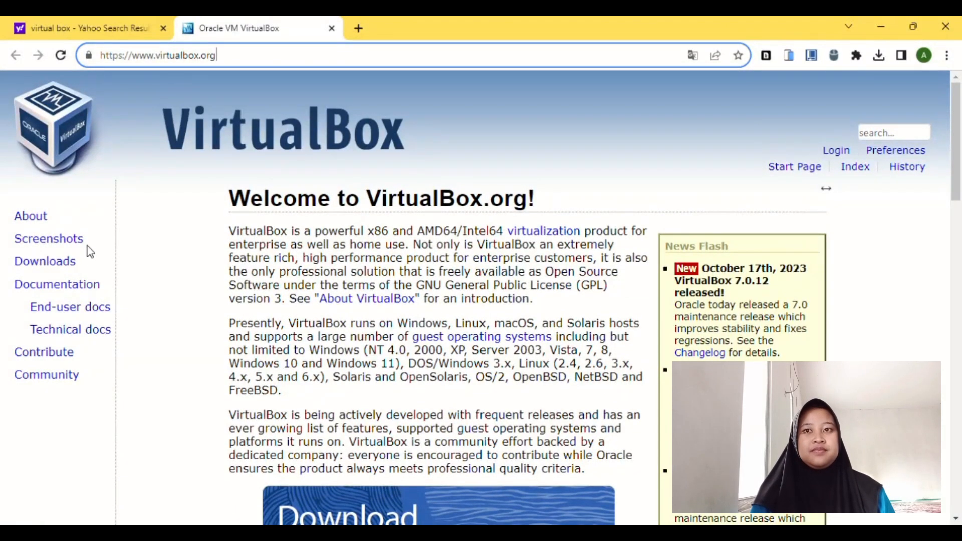
left_click_drag(3, 204, 54, 292)
left_click(162, 261)
left_click(46, 263)
left_click(331, 396)
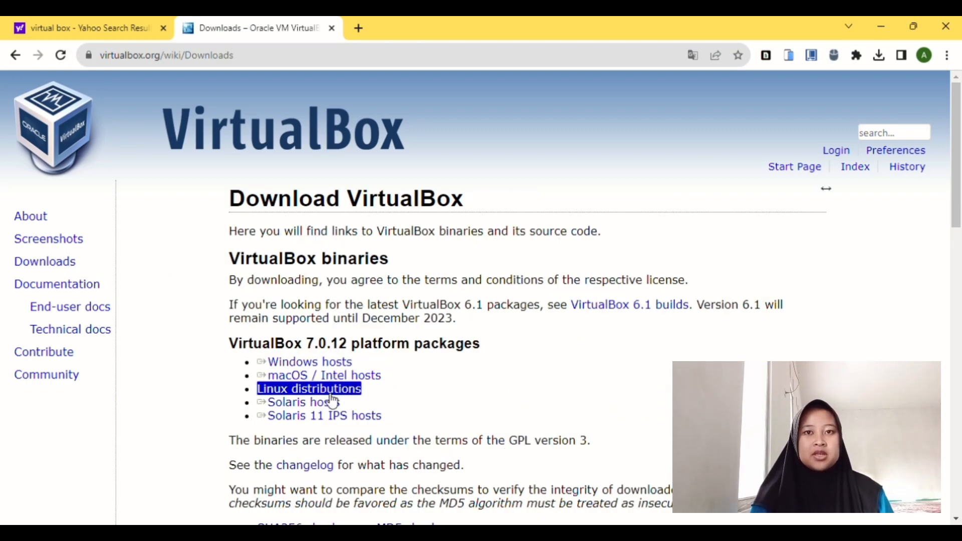
left_click(320, 369)
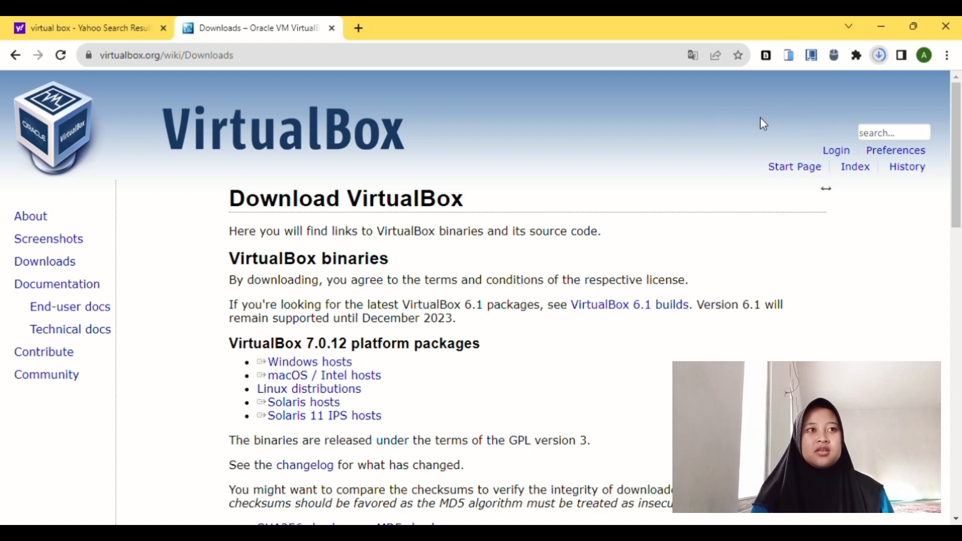
- Download the VirtualBox 7.0.12 Extension Pack for all supported platforms and check the browser's download list
scroll(529, 268, "down", 3)
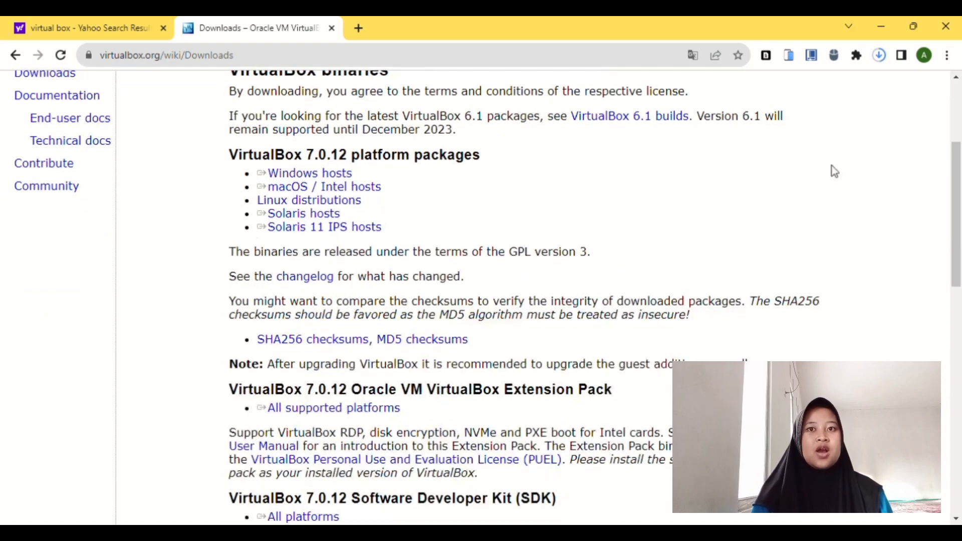
scroll(528, 231, "down", 3)
double_click(255, 205)
left_click(221, 198)
left_click_drag(224, 203, 308, 231)
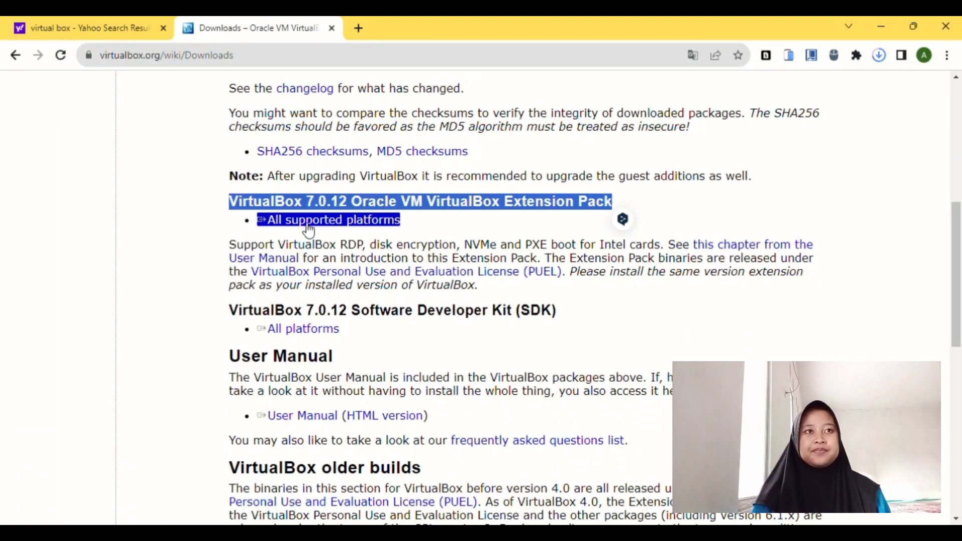
left_click(353, 226)
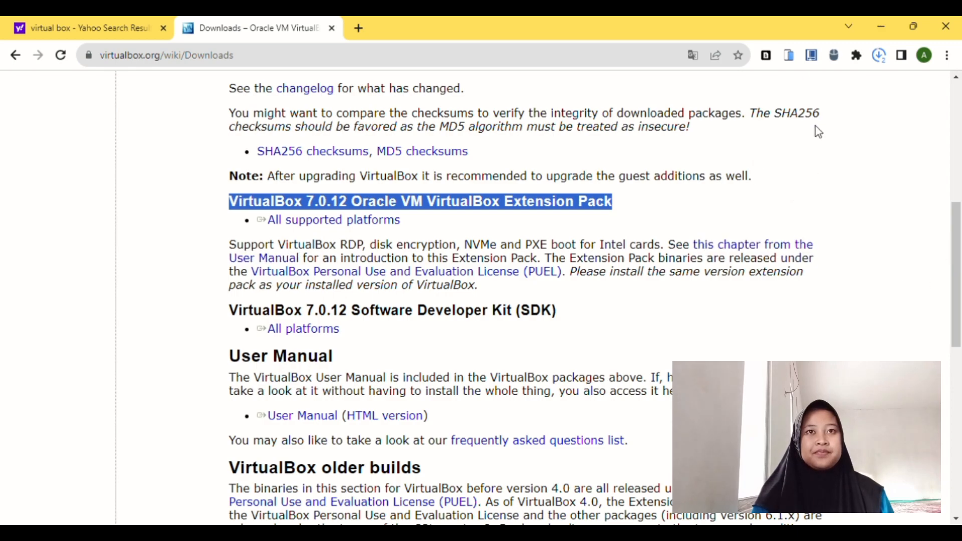
left_click(881, 58)
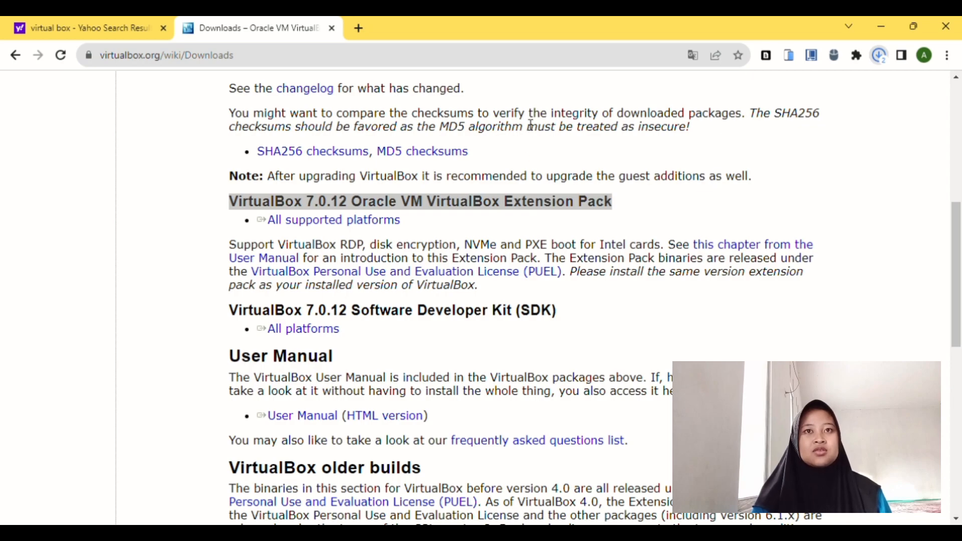
left_click(507, 110)
- Search for "fedora" in a new browser tab and open the Fedora Linux project website
left_click(359, 28)
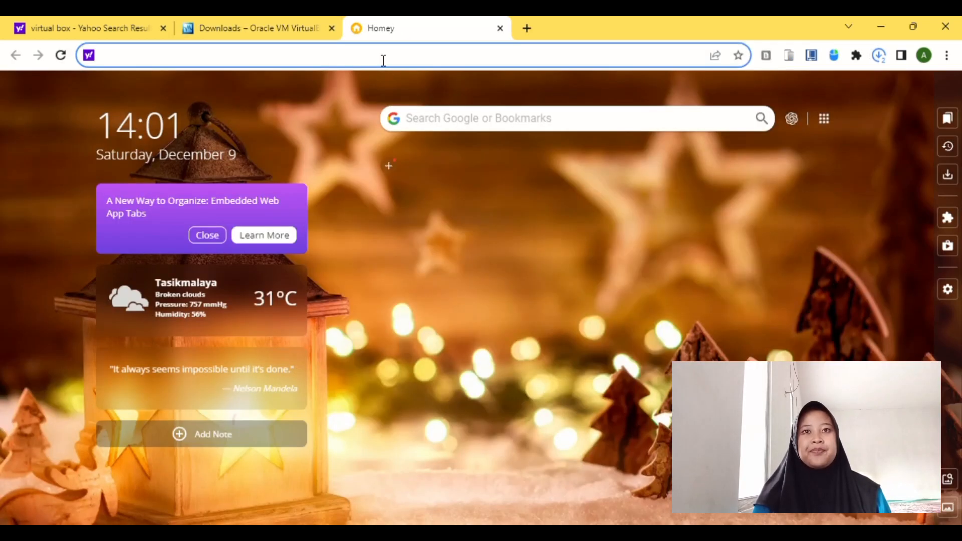
type("fedora")
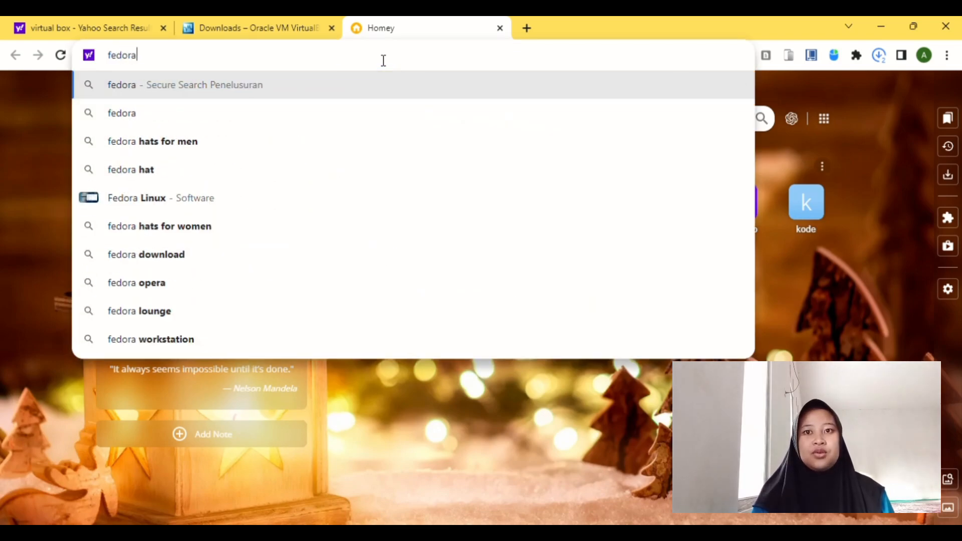
key("Return")
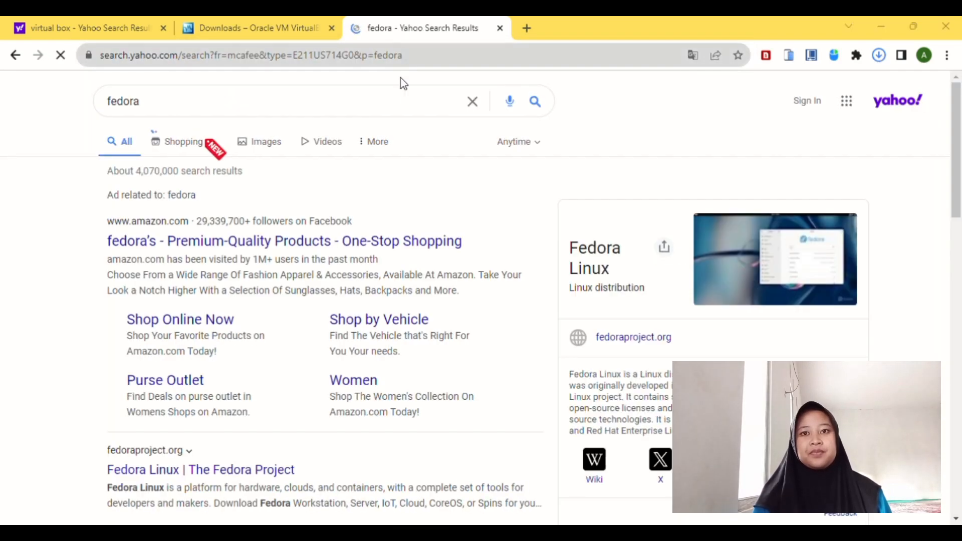
scroll(289, 290, "down", 3)
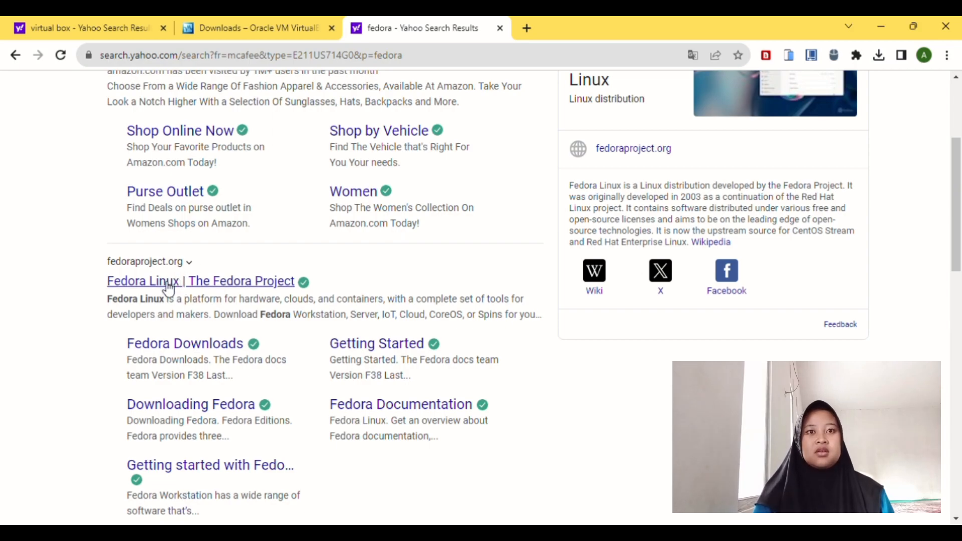
left_click(193, 282)
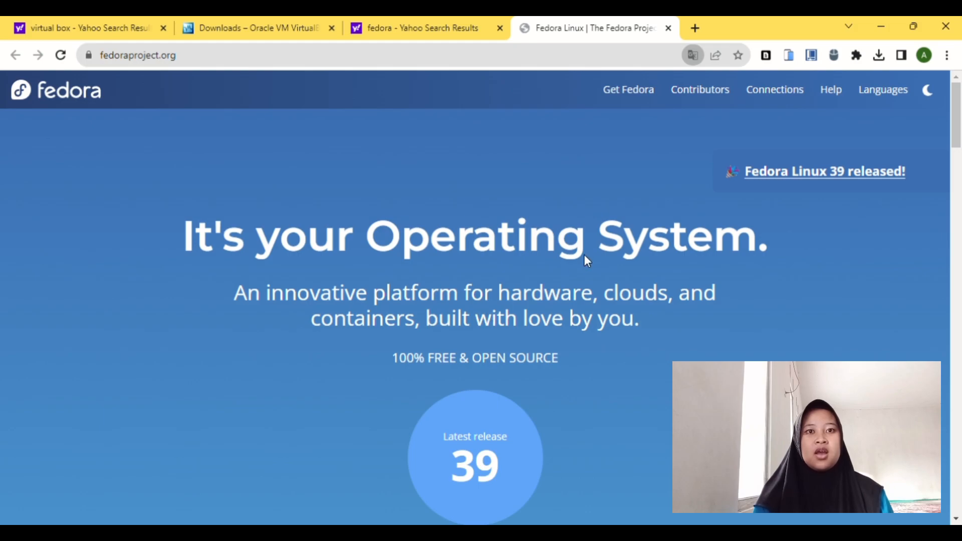
- Look through the Fedora editions and open the download page for Fedora Workstation
scroll(525, 281, "down", 3)
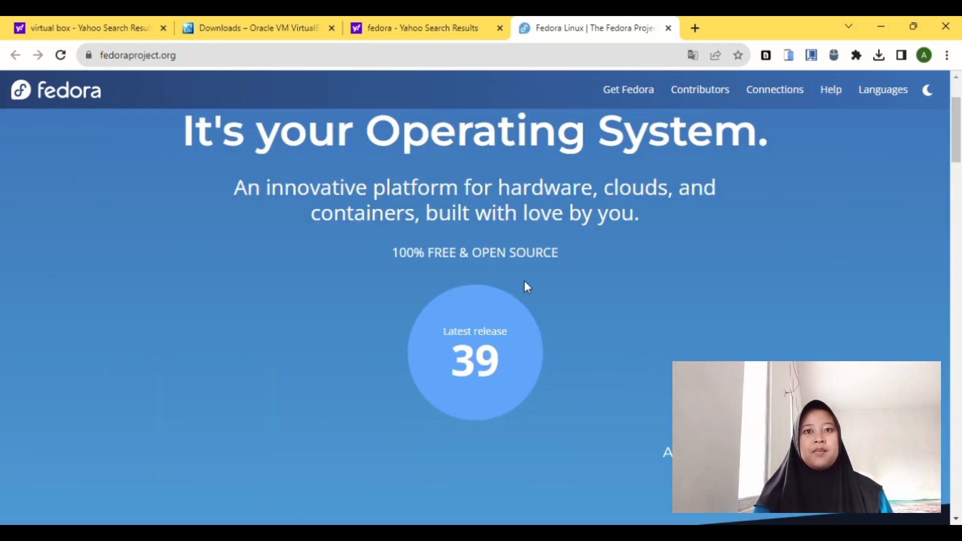
left_click(477, 268)
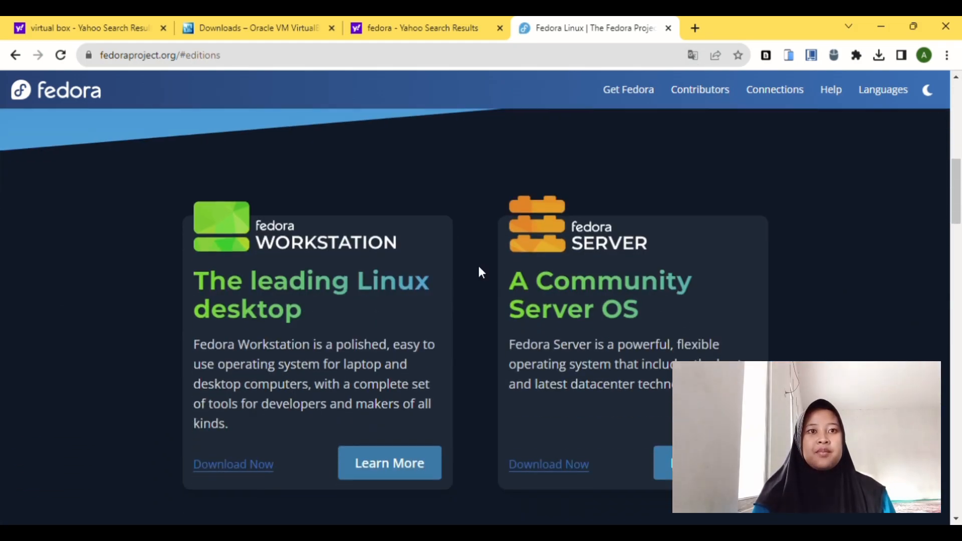
left_click_drag(194, 280, 358, 311)
left_click_drag(509, 281, 643, 310)
scroll(541, 331, "down", 7)
left_click_drag(191, 243, 377, 289)
left_click_drag(507, 248, 475, 253)
scroll(475, 253, "up", 2)
scroll(476, 253, "up", 4)
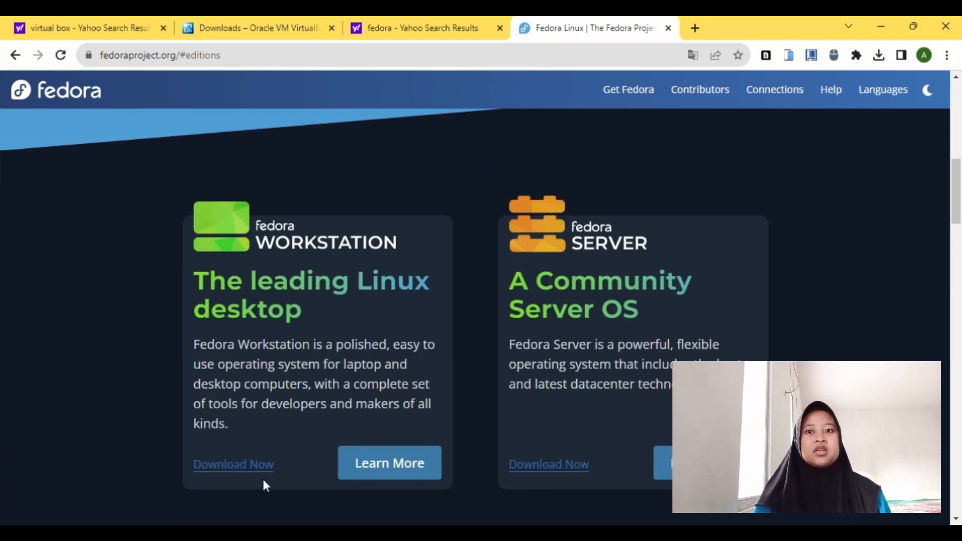
left_click(246, 470)
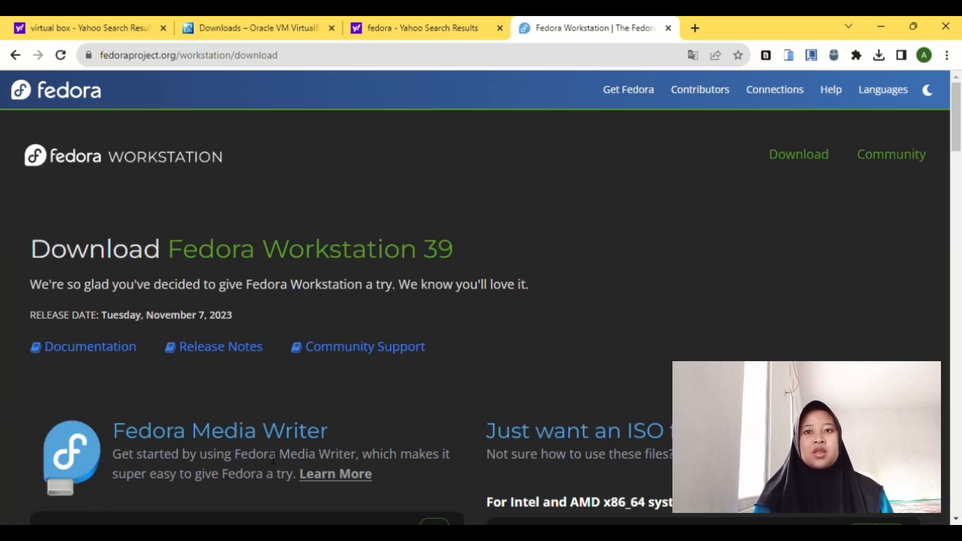
- Examine the Fedora Media Writer and ISO file download options for Fedora Workstation 39
scroll(386, 376, "down", 4)
scroll(386, 377, "down", 3)
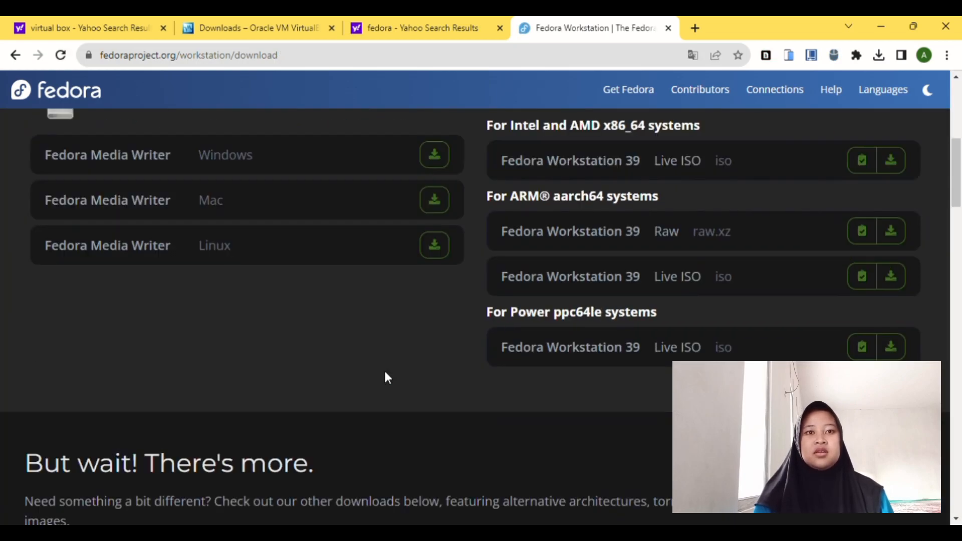
scroll(384, 376, "up", 3)
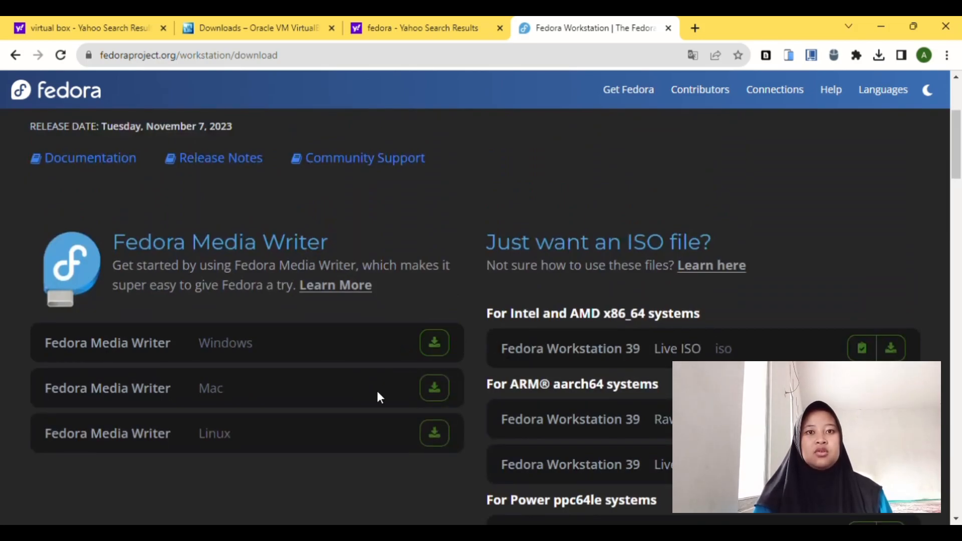
left_click_drag(113, 242, 375, 288)
left_click(401, 300)
left_click_drag(511, 189, 752, 263)
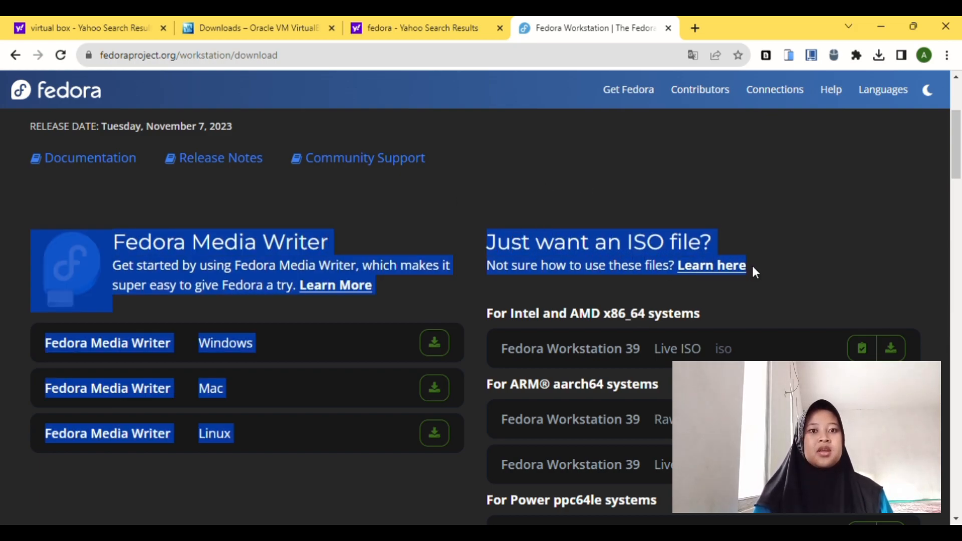
left_click(750, 194)
left_click_drag(501, 254, 704, 246)
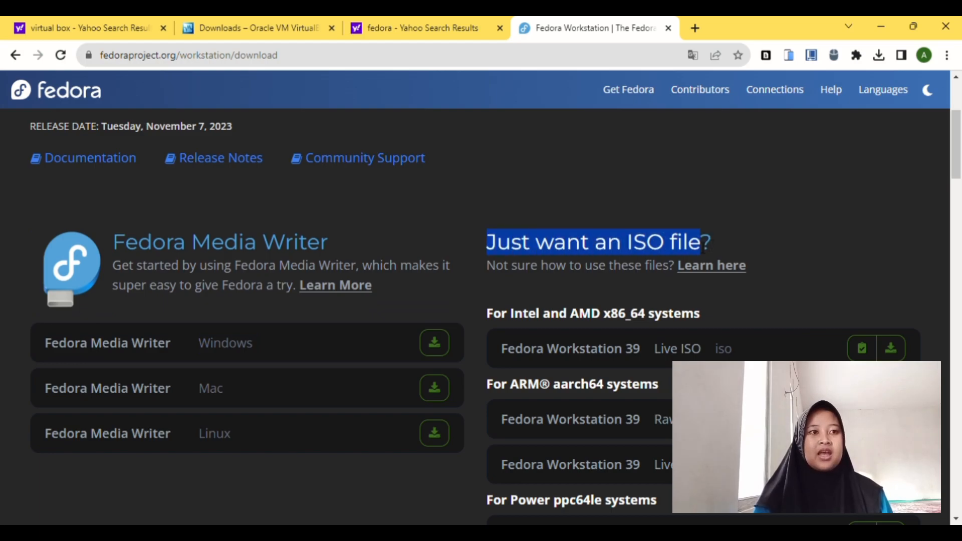
left_click(722, 293)
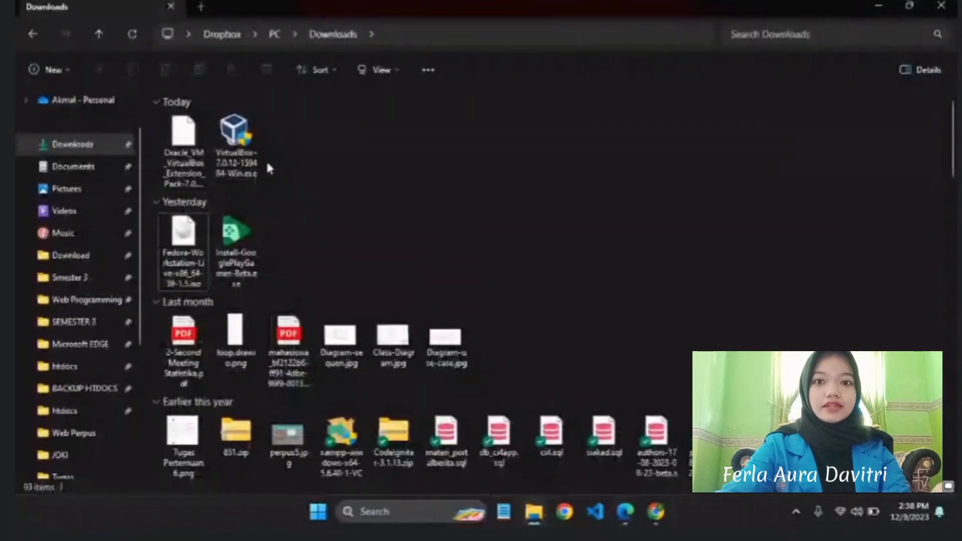
- Launch the VirtualBox-7.0.12-159484-Win.exe installer from the Downloads folder
left_click(238, 145)
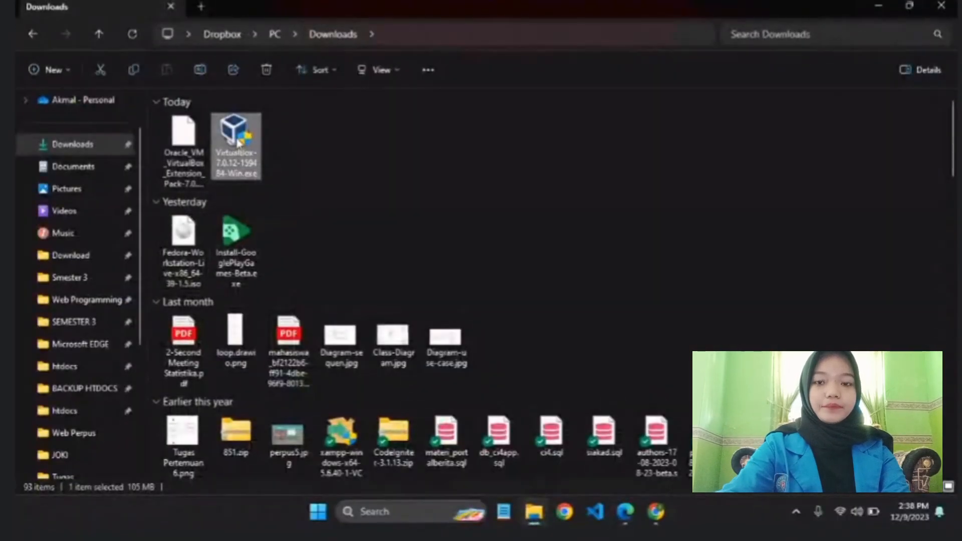
left_click(272, 145)
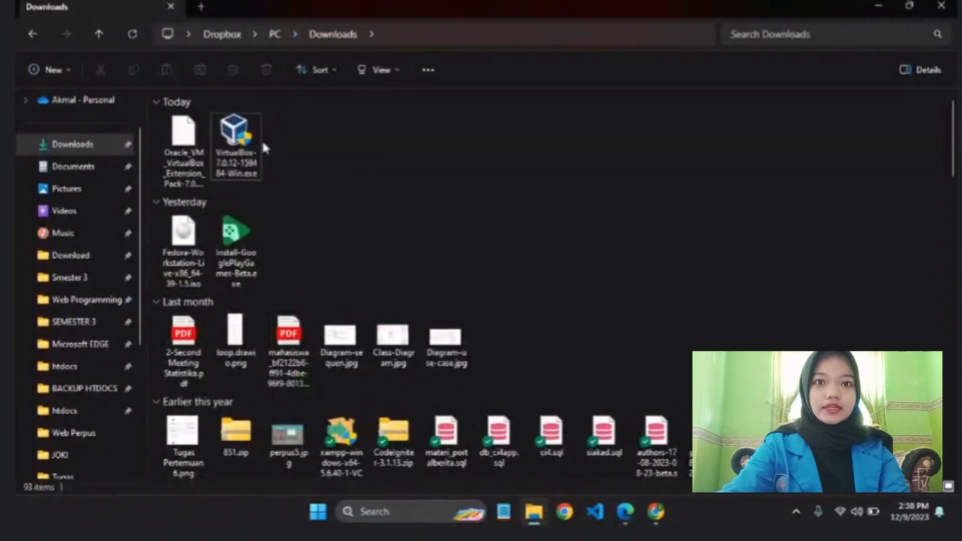
double_click(229, 138)
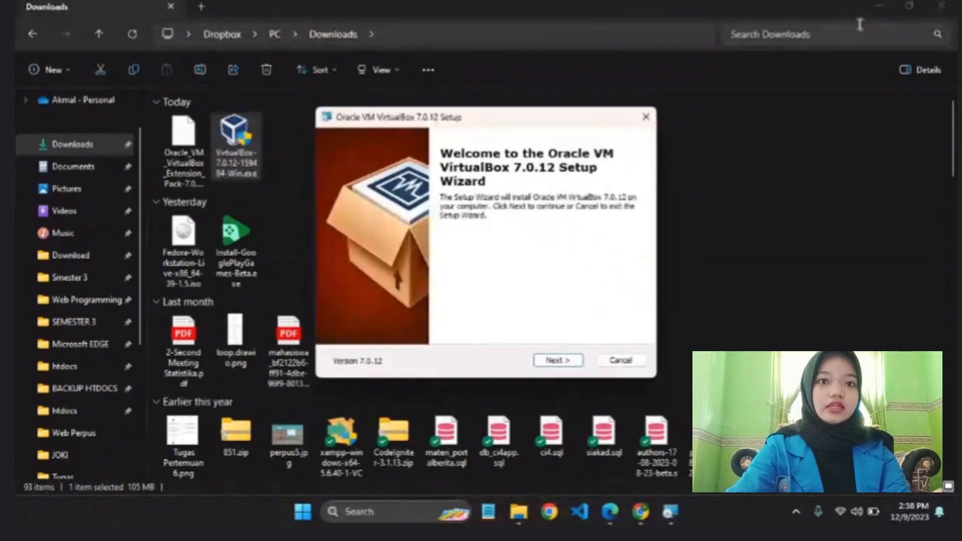
- Minimize the file manager and browser windows behind the VirtualBox setup wizard
left_click(889, 5)
left_click(890, 6)
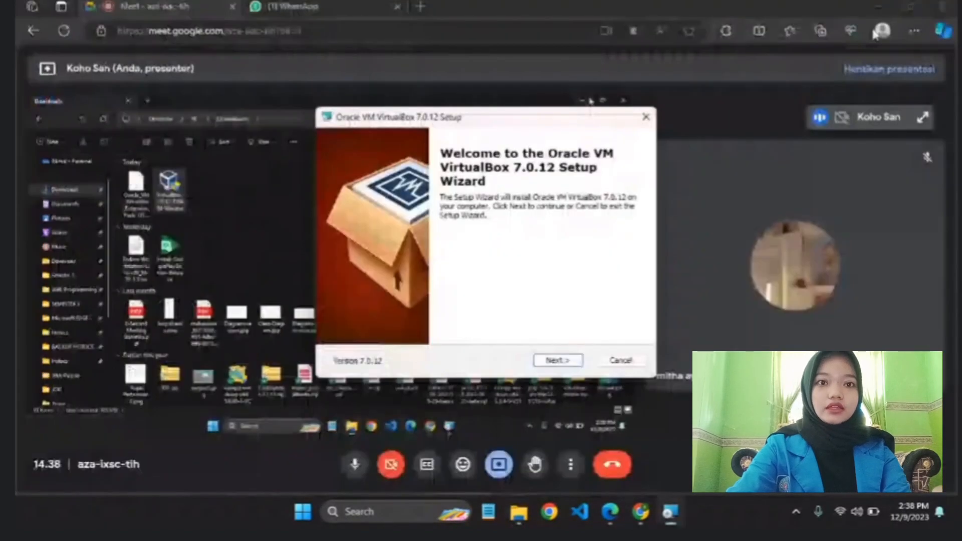
left_click(878, 6)
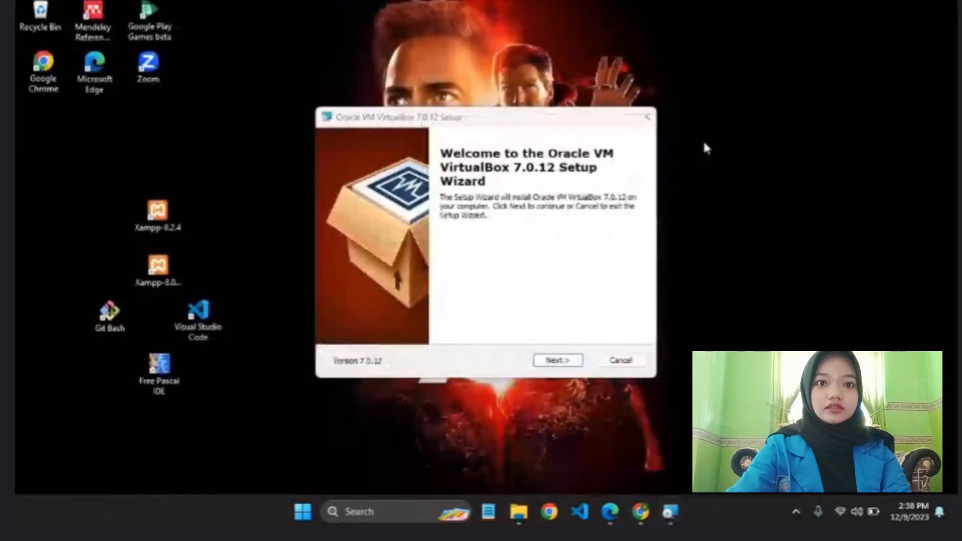
- Proceed through the custom setup with all VirtualBox features kept and the location C:\Program Files\Oracle\VirtualBox\
left_click(561, 362)
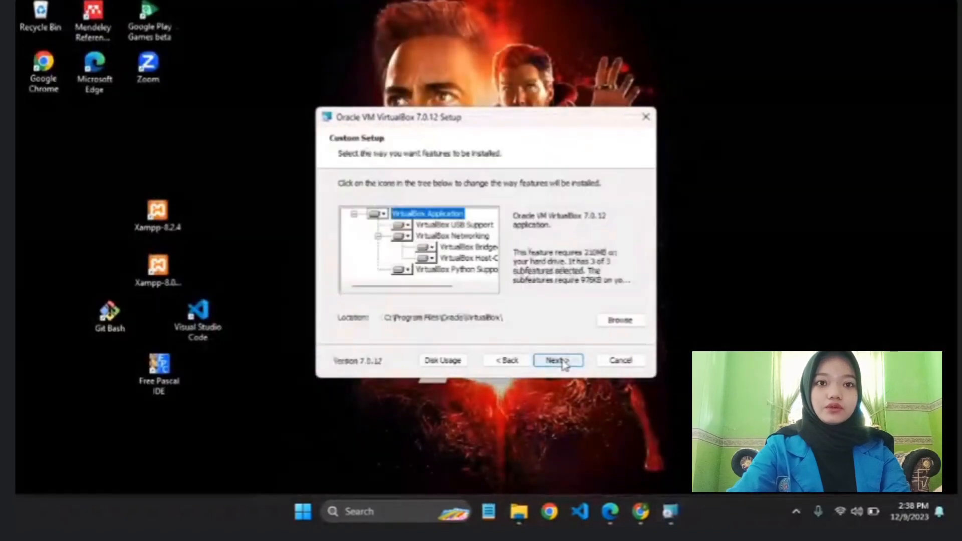
left_click(474, 226)
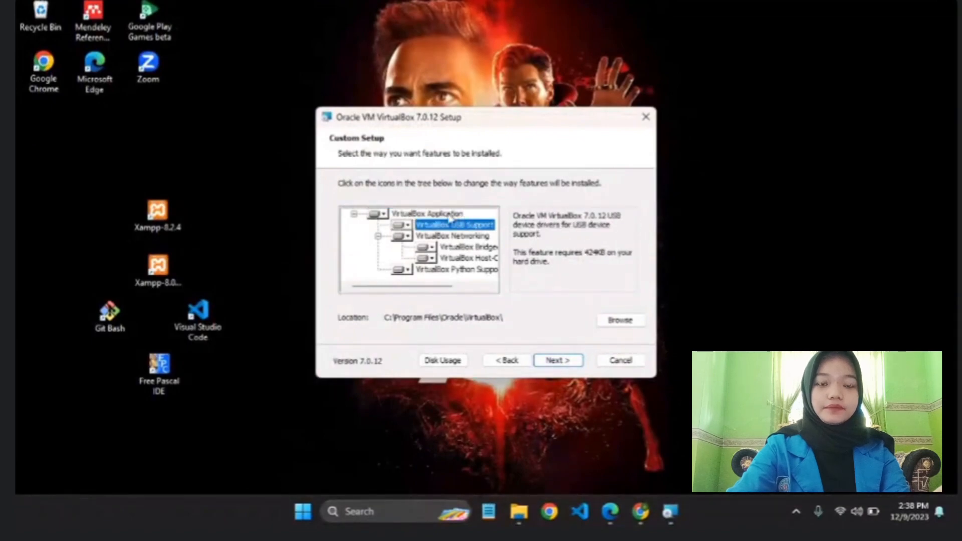
left_click(451, 216)
left_click(558, 362)
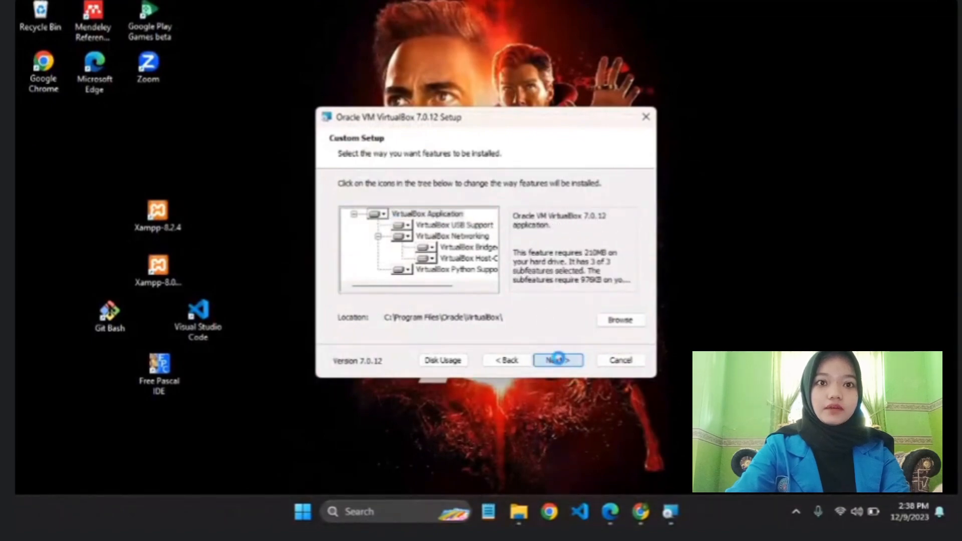
- Install VirtualBox 7.0.12 despite the missing Python dependencies and finish the setup without starting the program
left_click(558, 361)
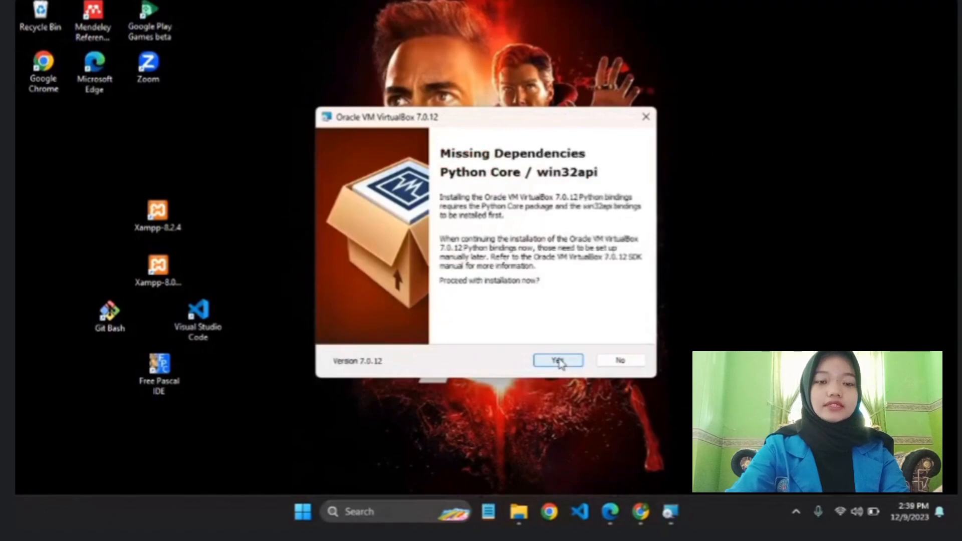
left_click(558, 361)
left_click(558, 361)
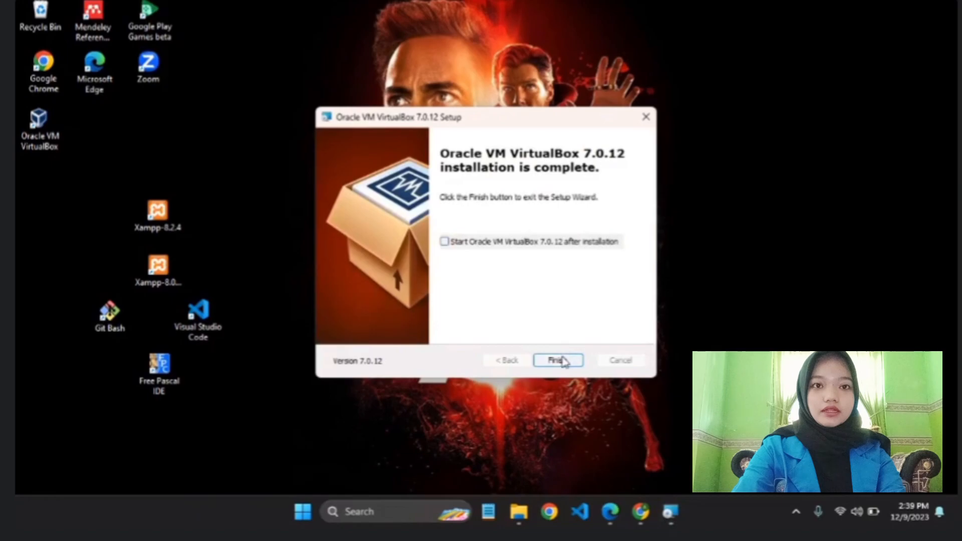
left_click(559, 361)
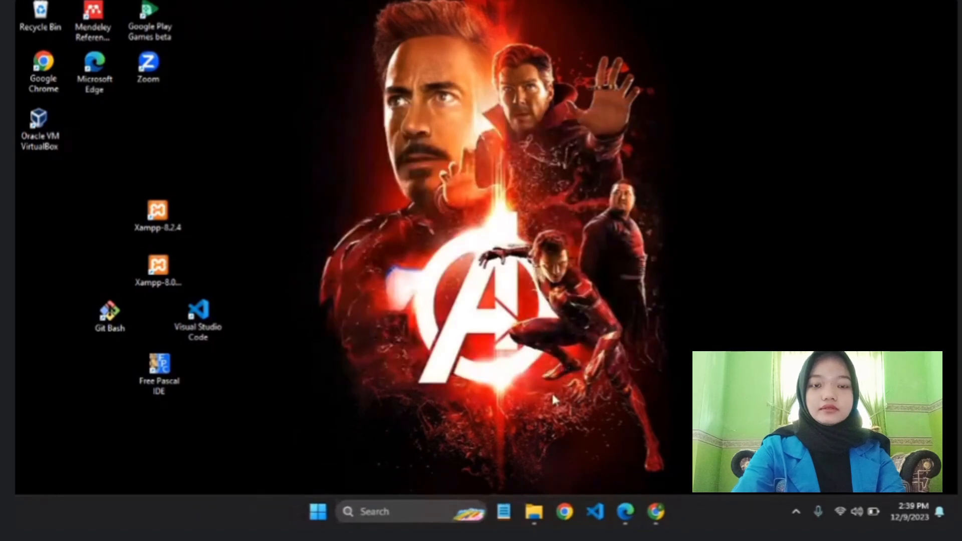
- Open the Oracle VM VirtualBox Extension Pack file from the Downloads folder
left_click_drag(38, 122, 326, 175)
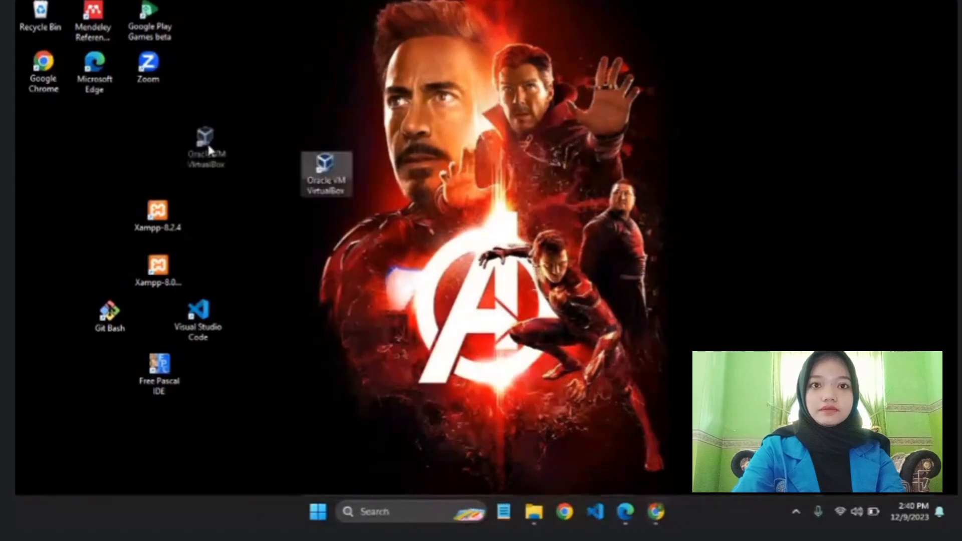
left_click(534, 511)
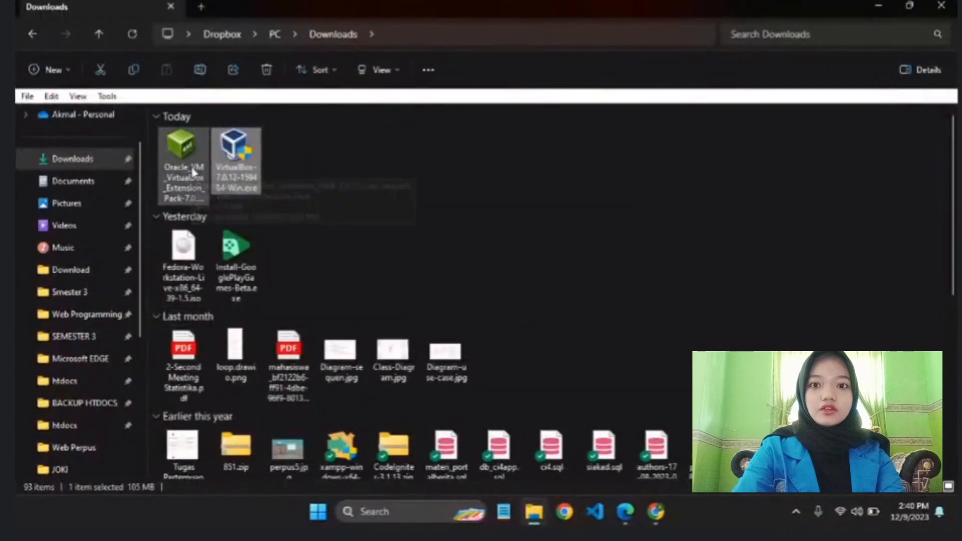
left_click(186, 165)
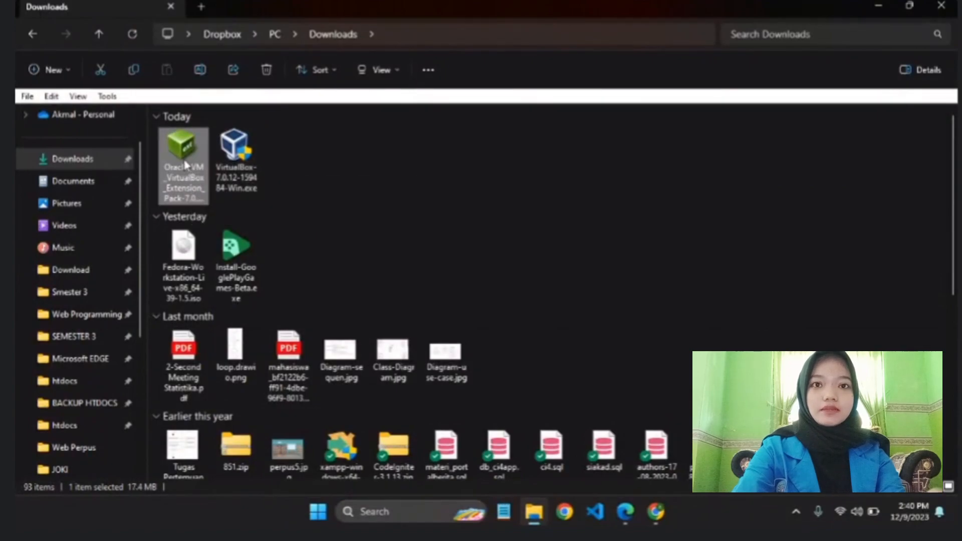
right_click(186, 165)
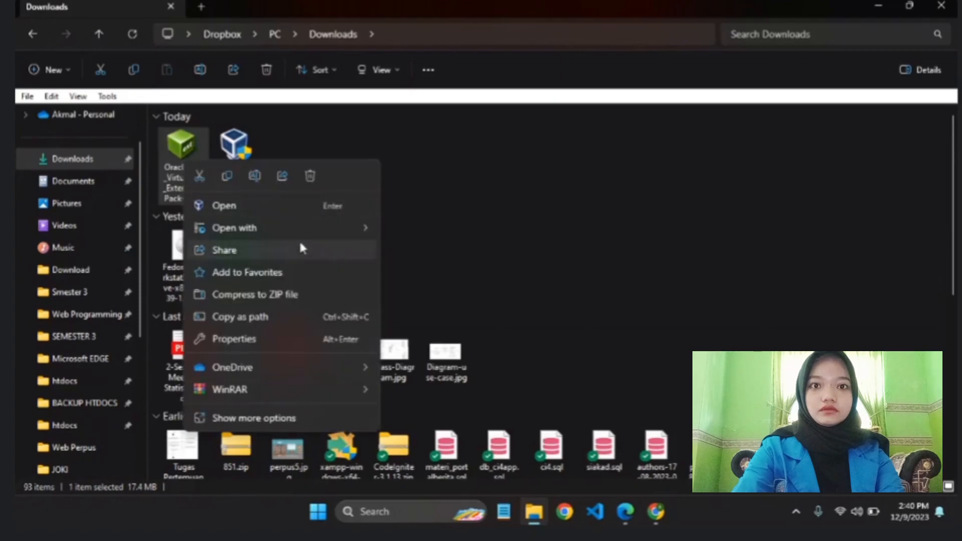
left_click(503, 224)
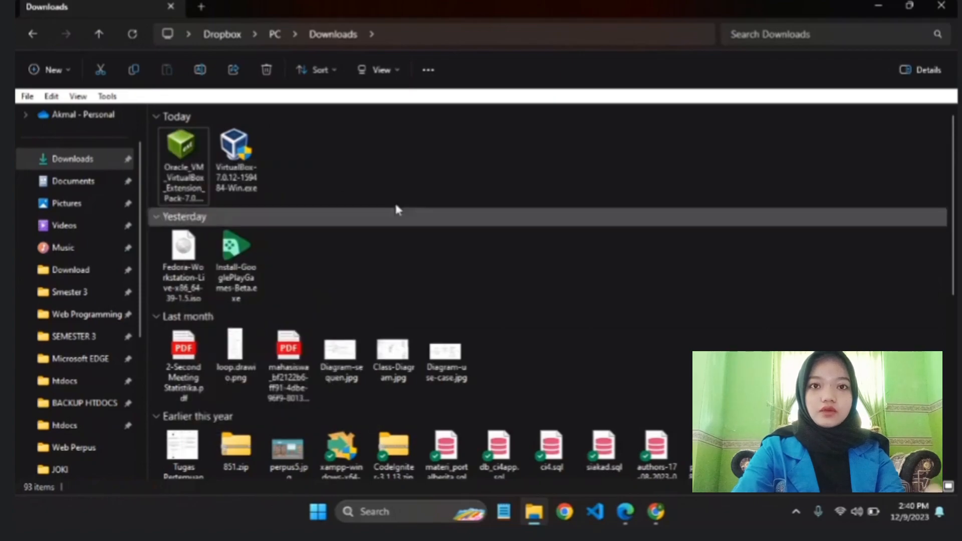
double_click(185, 159)
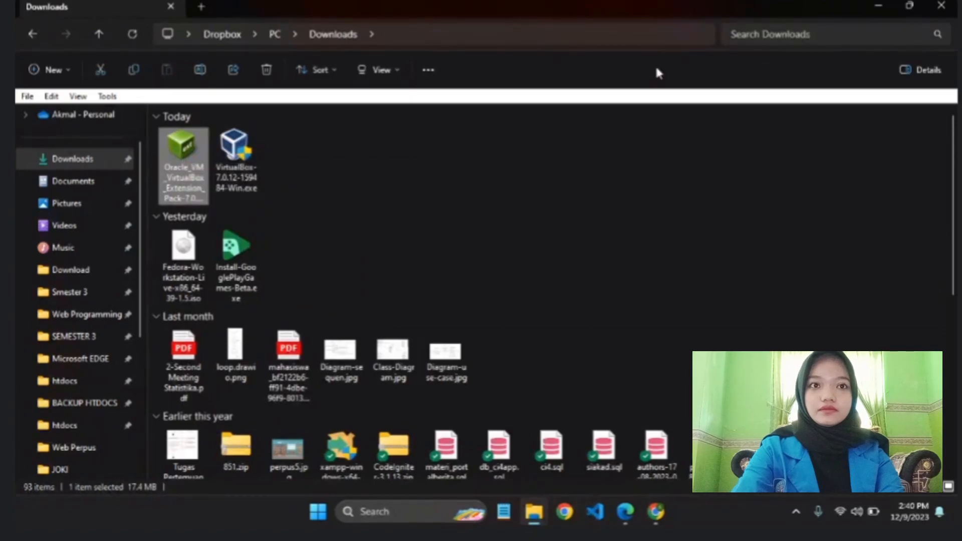
- Launch Oracle VM VirtualBox from the desktop and bring its extension pack installation prompt to the front
left_click(880, 7)
double_click(51, 118)
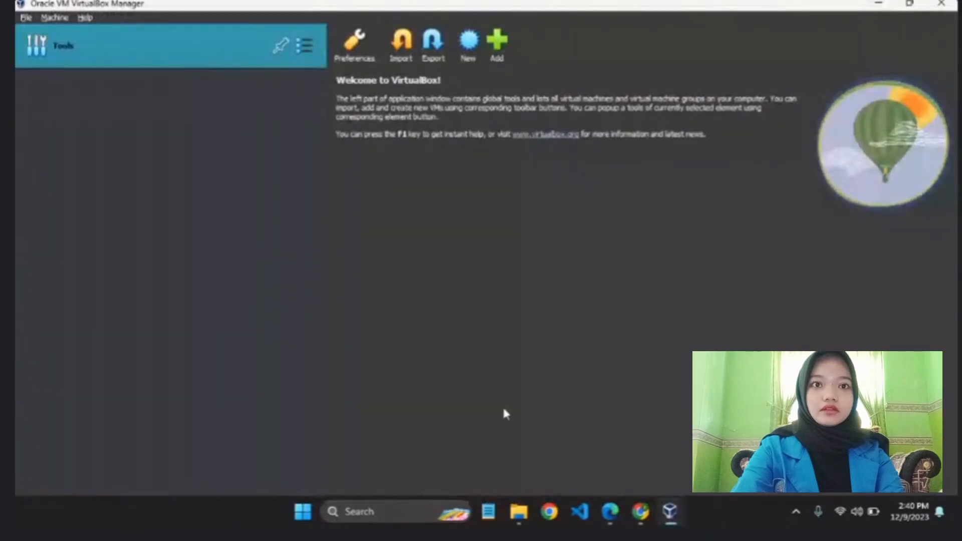
mouse_move(670, 521)
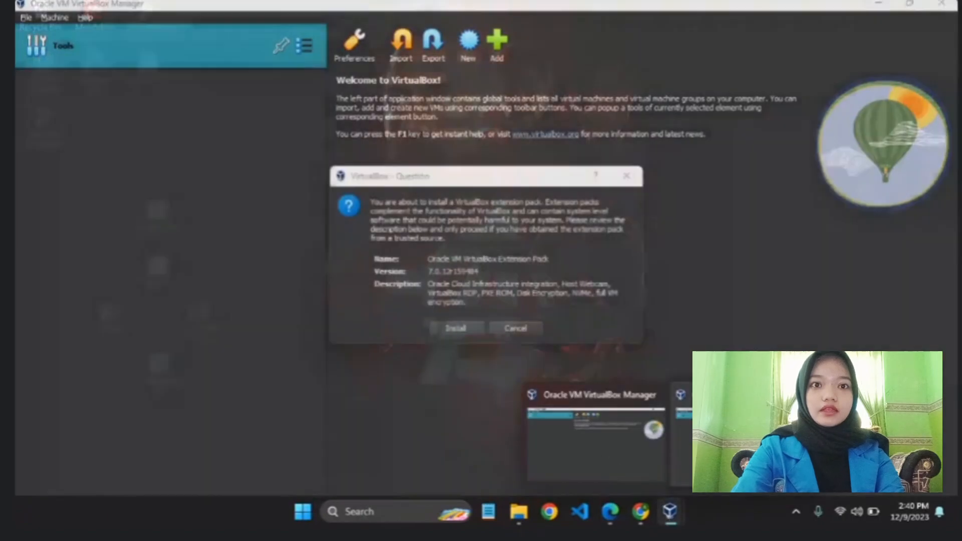
left_click(726, 444)
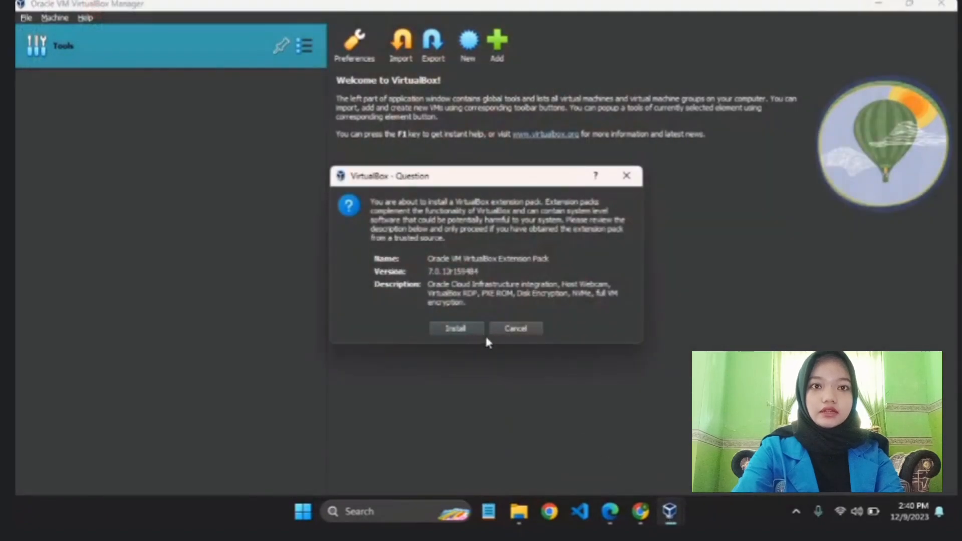
- Install the VirtualBox Extension Pack, agreeing to its license, and minimize the VirtualBox Manager
left_click(461, 329)
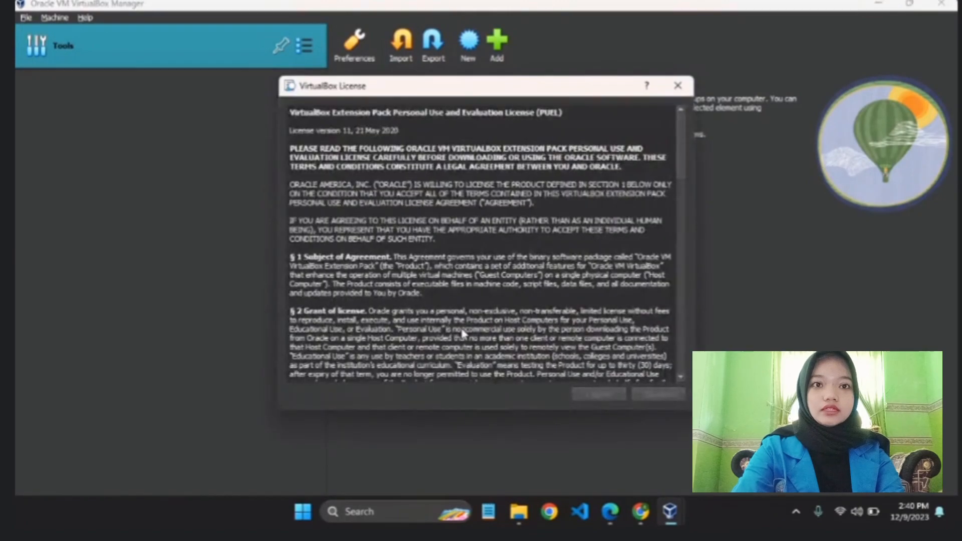
left_click_drag(682, 151, 685, 363)
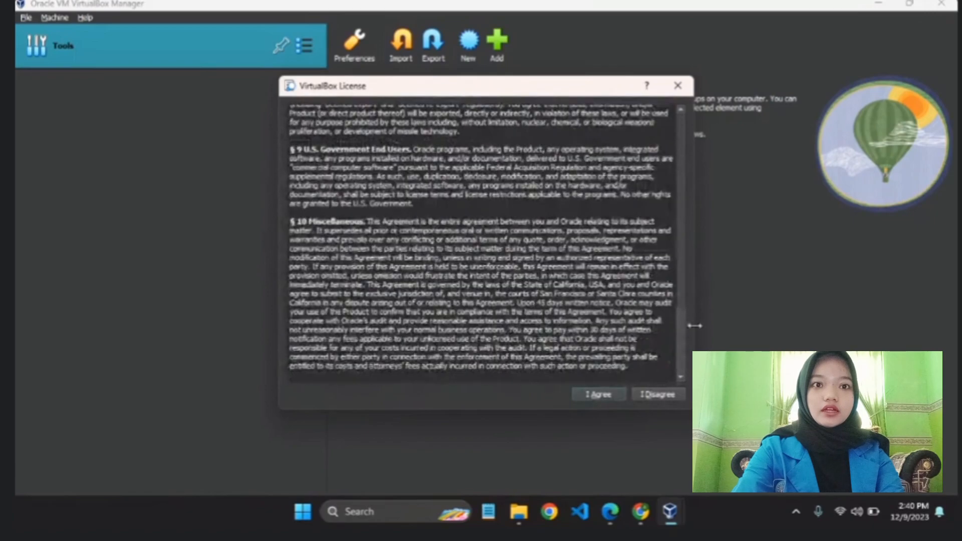
left_click(604, 394)
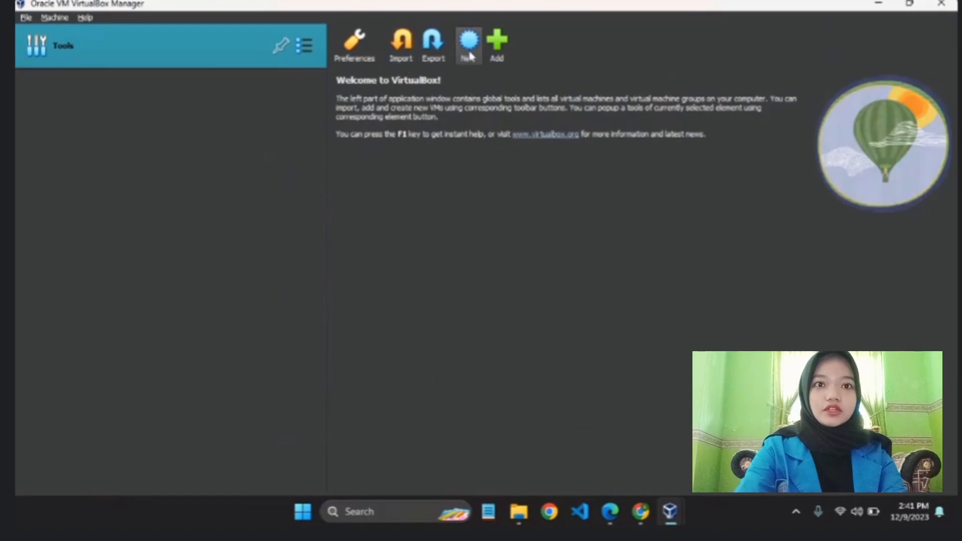
left_click(881, 2)
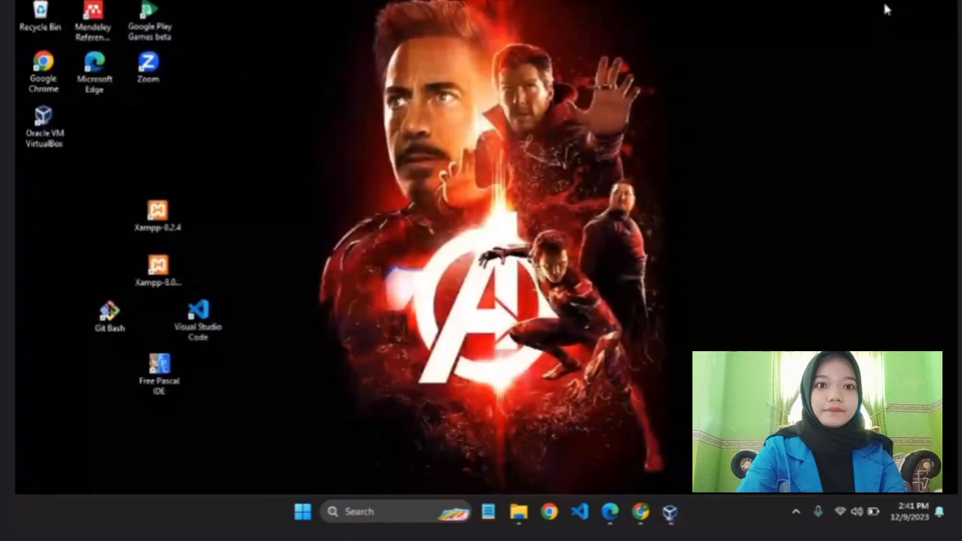
- Start a new virtual machine named Fedora, keeping the default VirtualBox VMs folder
mouse_move(611, 514)
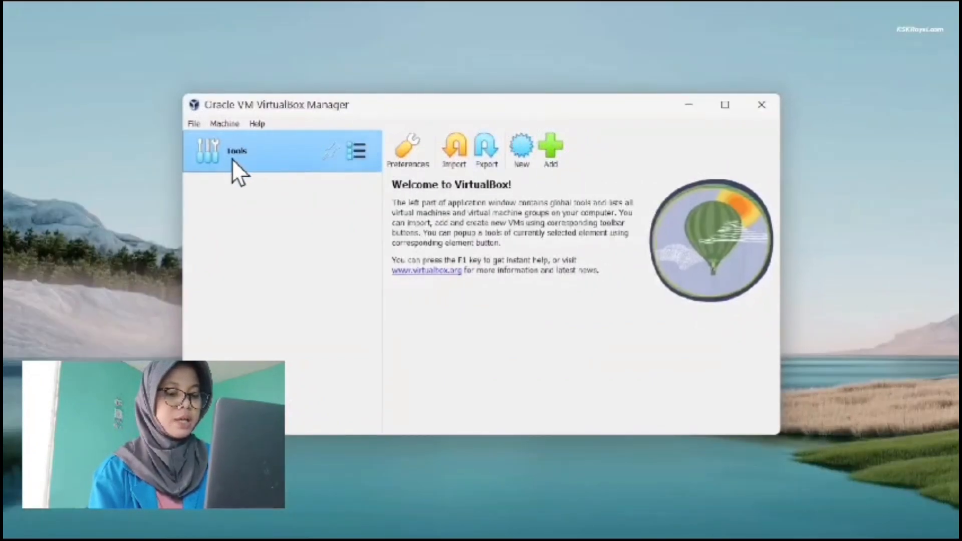
left_click(522, 150)
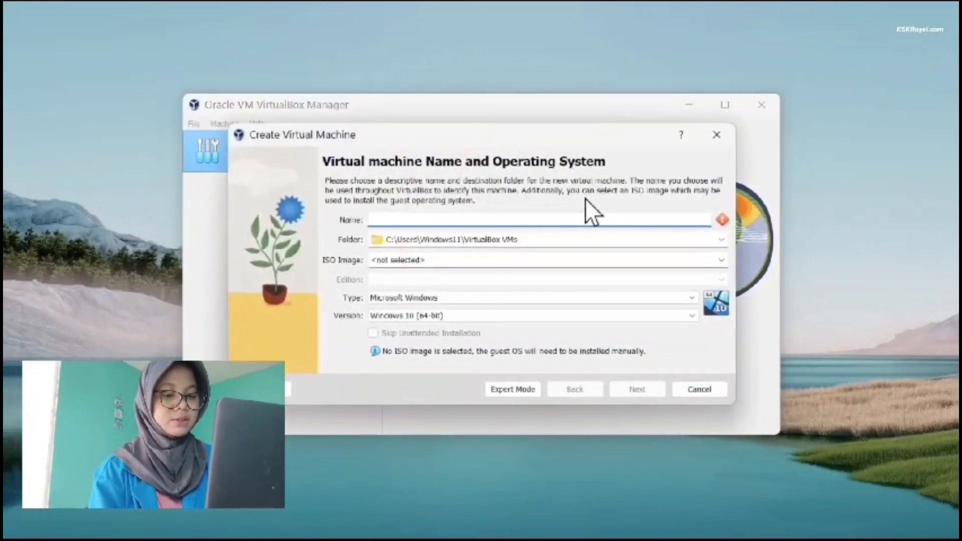
type("Fedora")
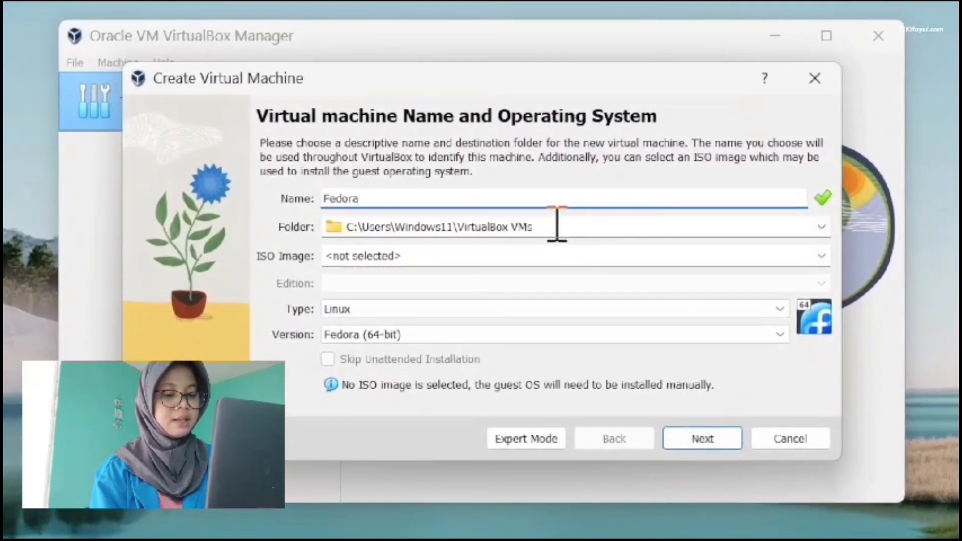
left_click_drag(557, 225, 252, 228)
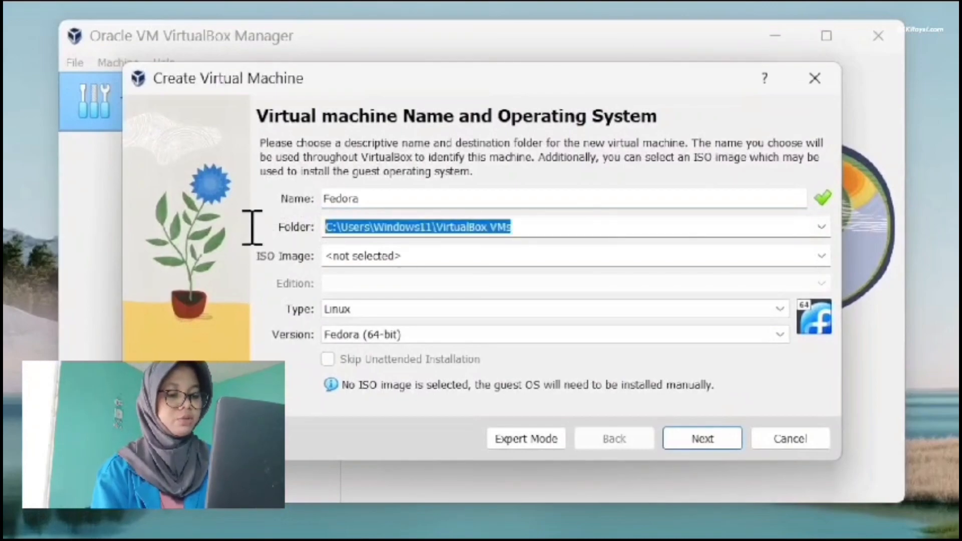
- Select Fedora-Workstation-Live-x86_64-39-1.5.iso from the Virtual Box Fedora Installation folder as the ISO image and continue to the hardware settings
left_click(802, 256)
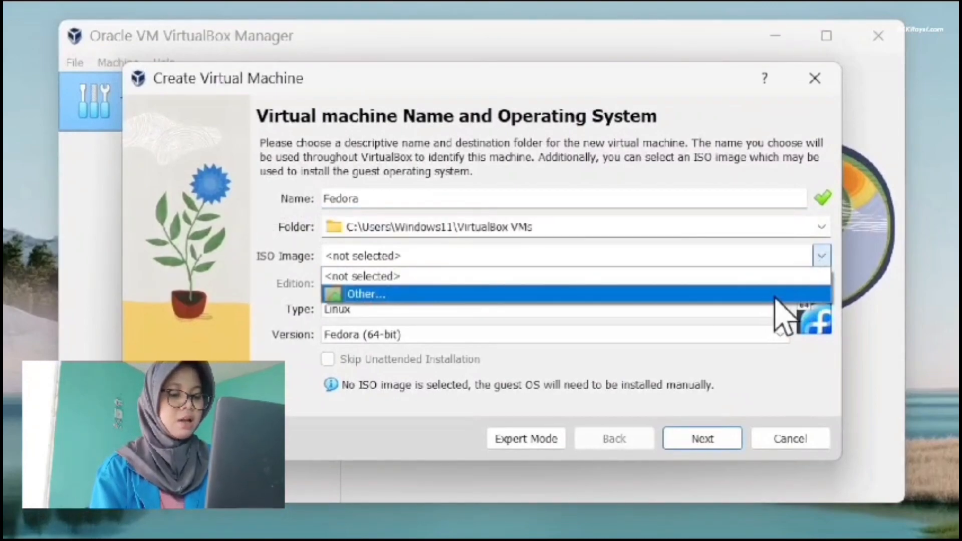
left_click(757, 295)
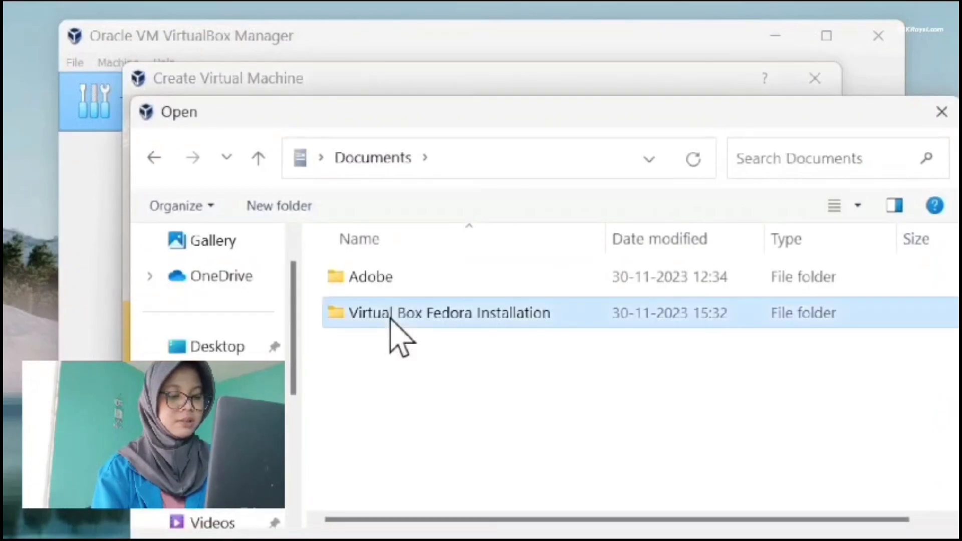
double_click(389, 318)
left_click_drag(607, 241, 763, 239)
left_click(544, 283)
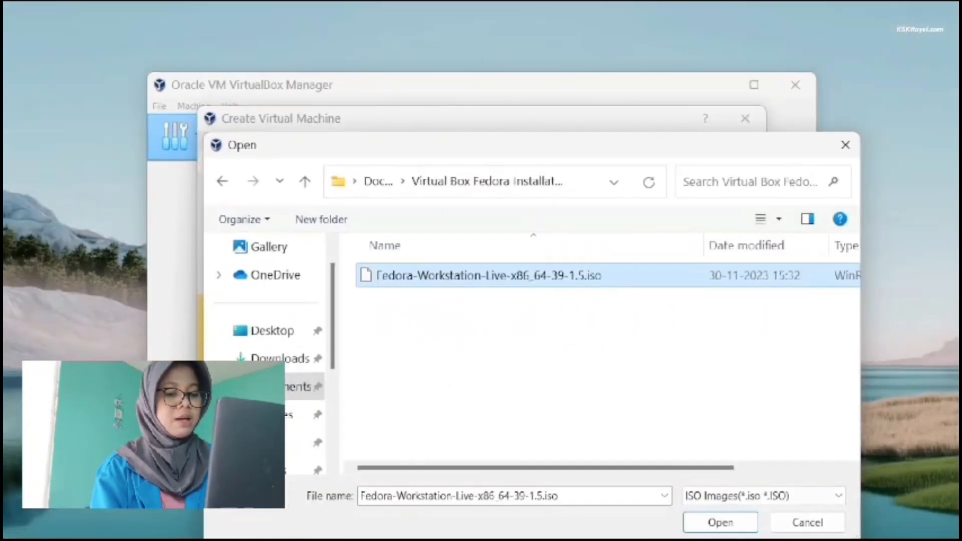
left_click(720, 522)
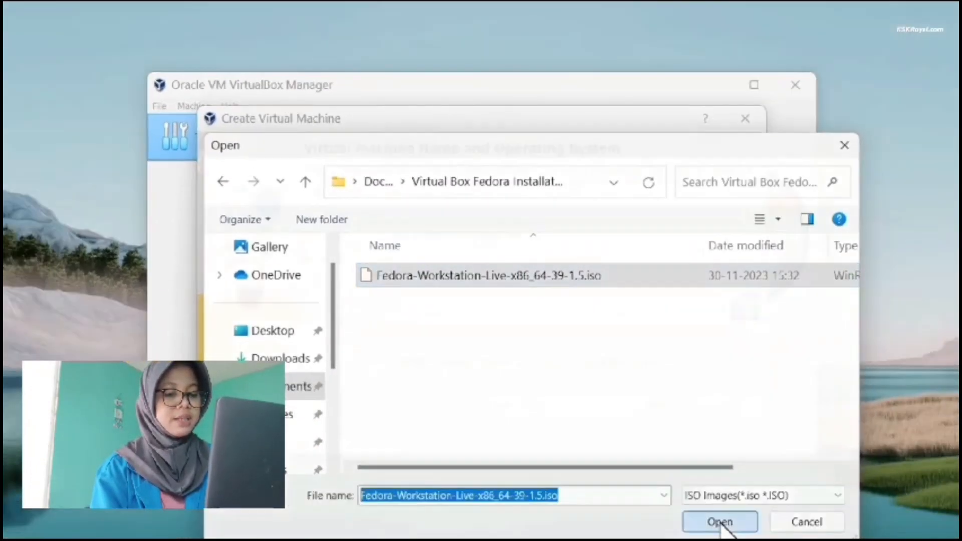
left_click(656, 405)
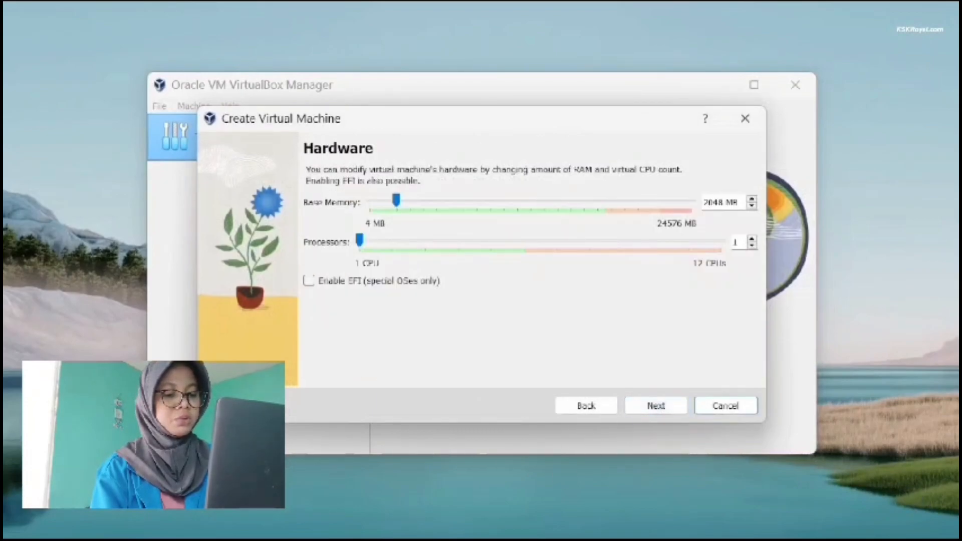
- Set the virtual machine's base memory to 10375 MB and its processors to 4, and continue to the hard disk settings
left_click_drag(396, 198, 507, 203)
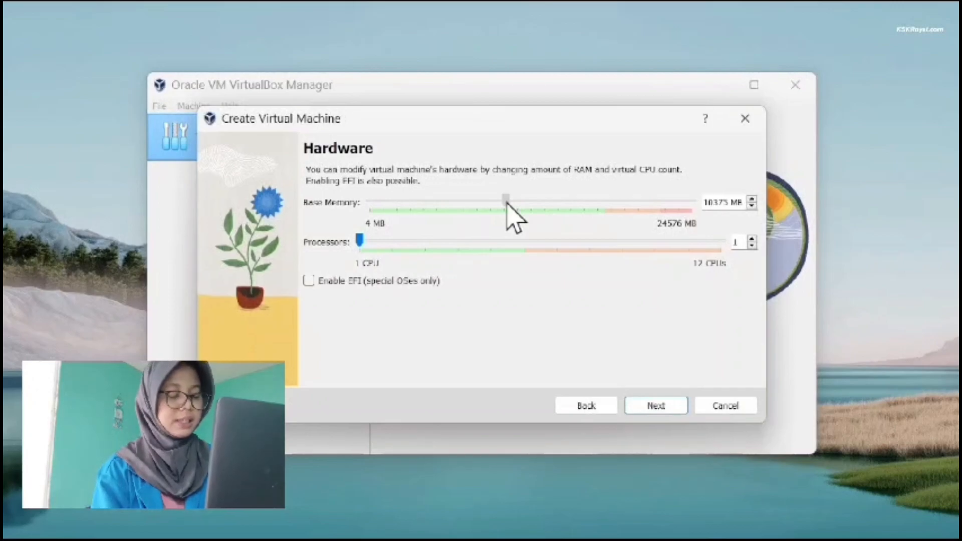
left_click(453, 245)
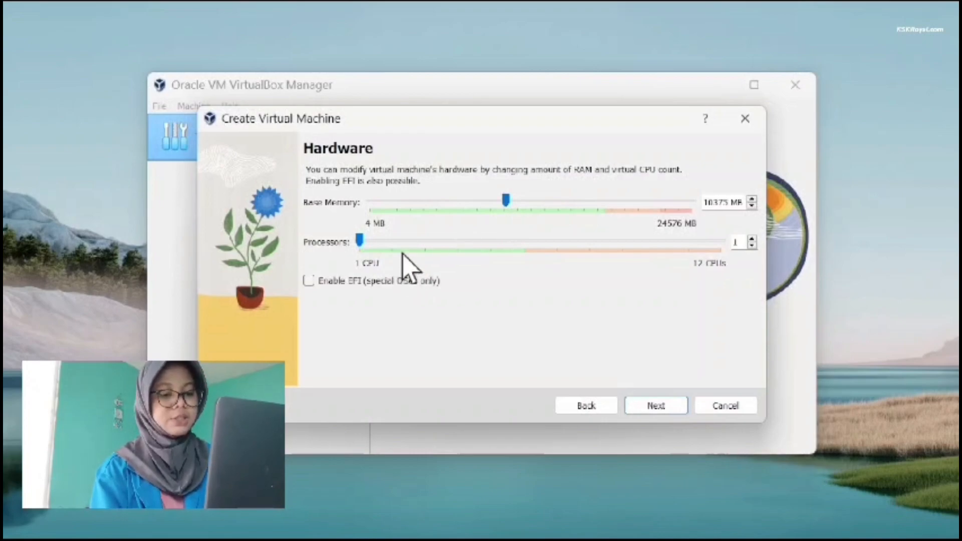
left_click(457, 245)
left_click(457, 246)
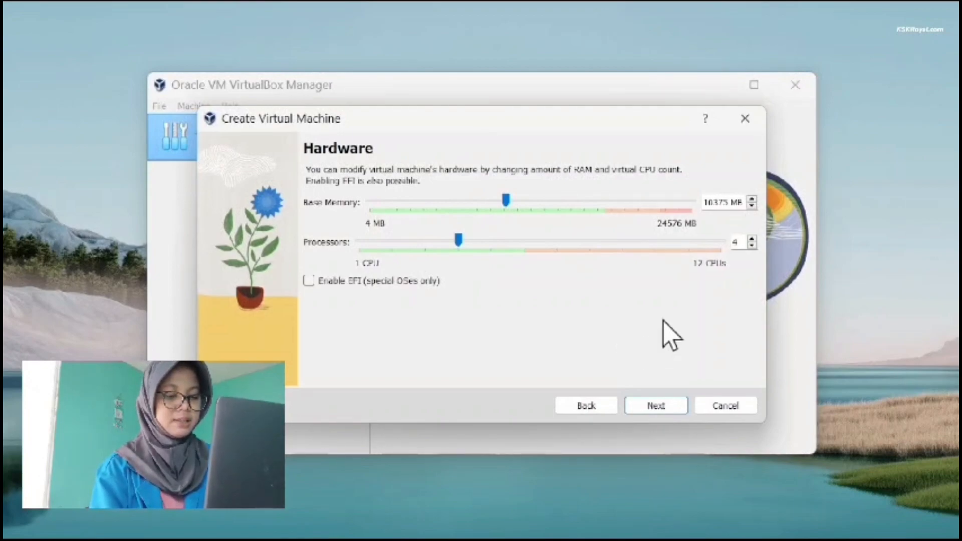
left_click(680, 401)
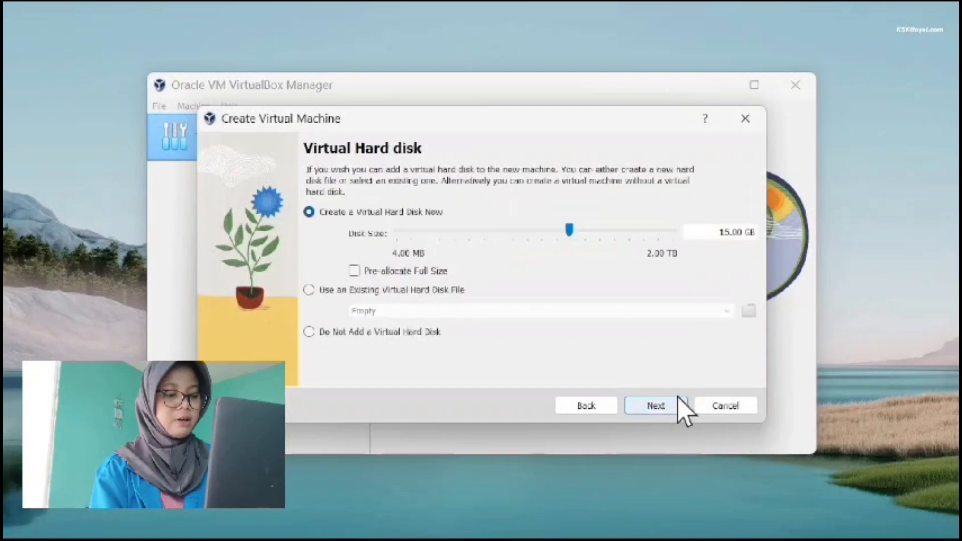
- Set the new virtual hard disk's size to 70.79 GB and finish creating the Fedora virtual machine
left_click_drag(571, 231, 601, 233)
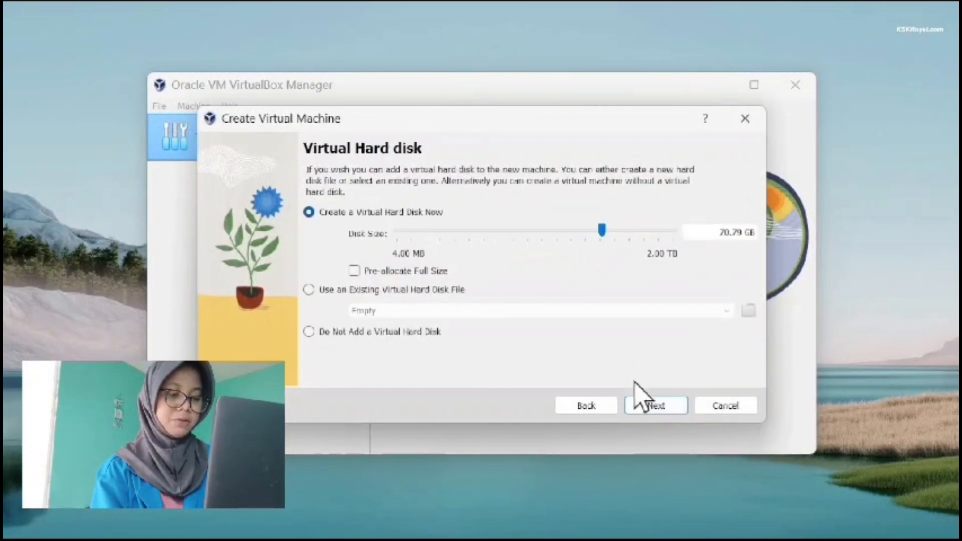
left_click(658, 406)
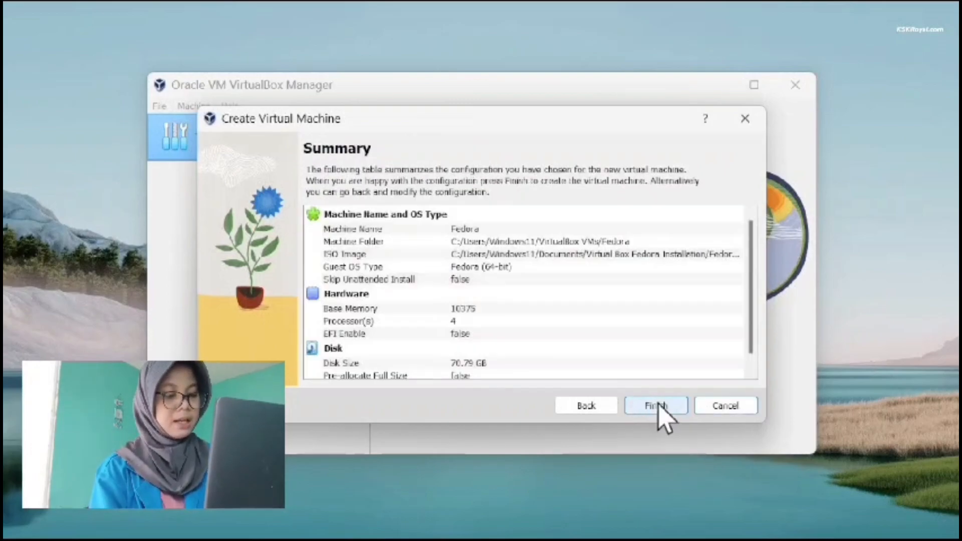
scroll(597, 301, "down", 1)
scroll(599, 321, "up", 1)
scroll(598, 316, "down", 1)
left_click(670, 415)
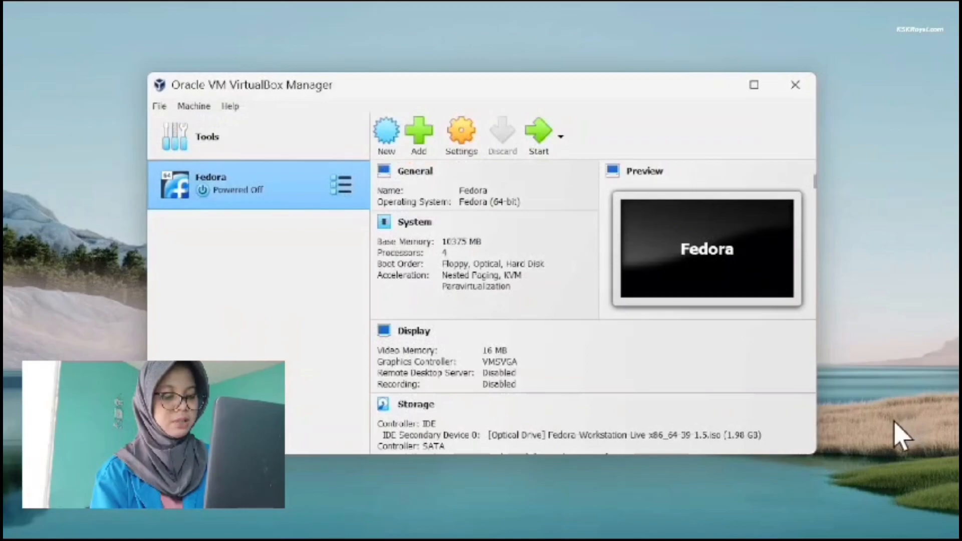
- Open the Fedora virtual machine's settings and set its shared clipboard to Bidirectional
left_click(755, 85)
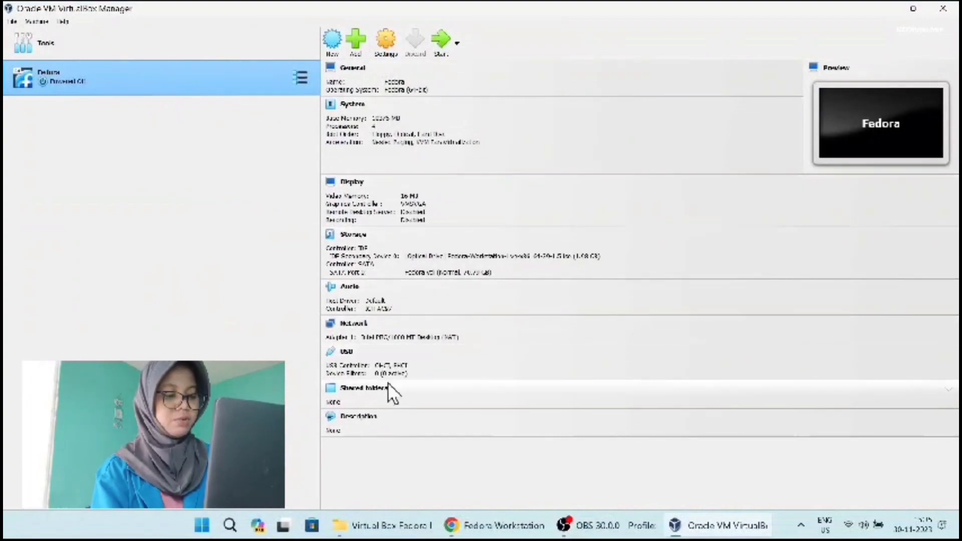
left_click(385, 41)
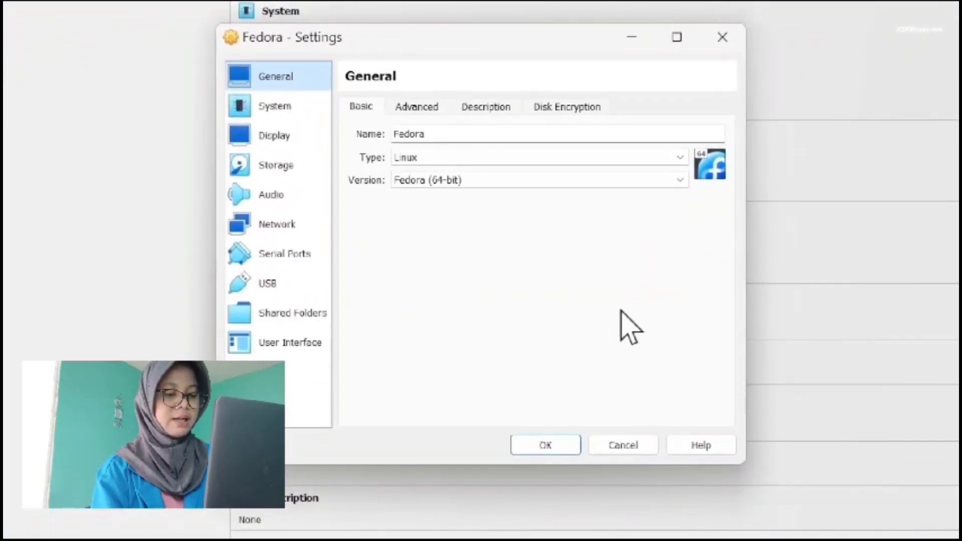
left_click(415, 111)
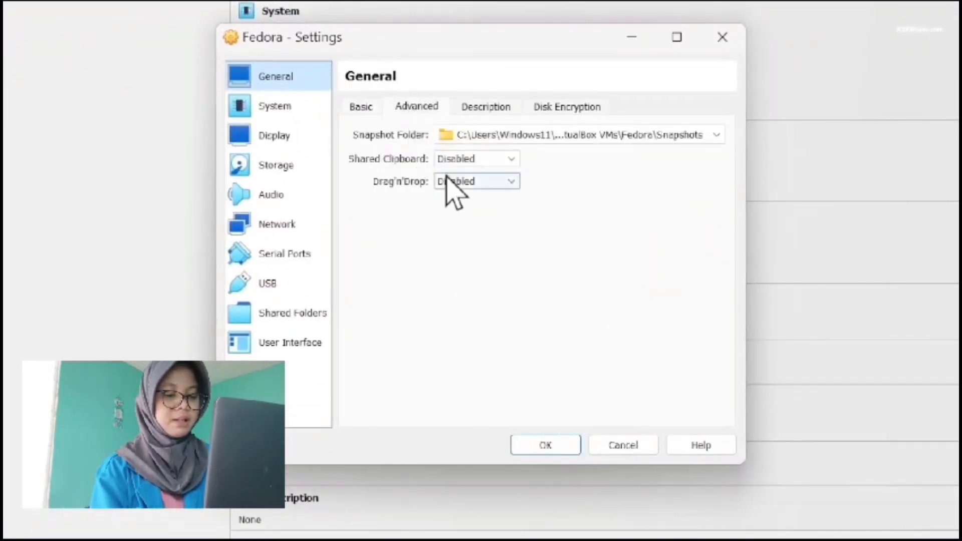
left_click(507, 161)
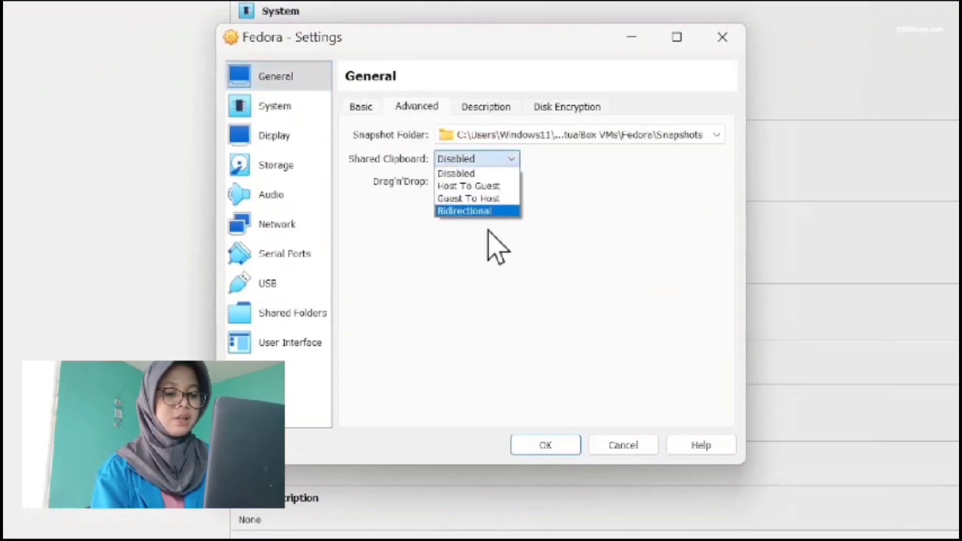
left_click(480, 213)
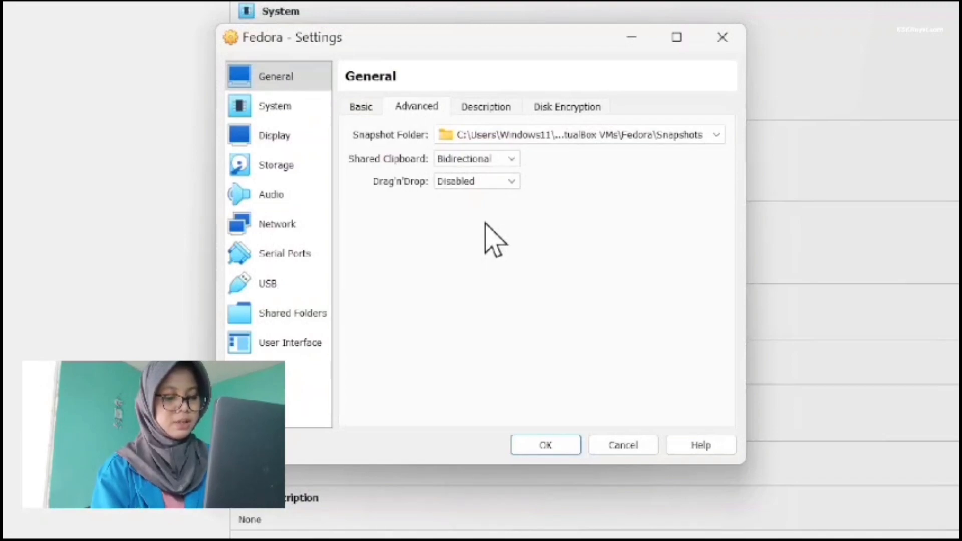
- Raise the virtual machine's video memory to 128 MB and enable 3D acceleration
left_click(286, 143)
left_click_drag(474, 130, 679, 128)
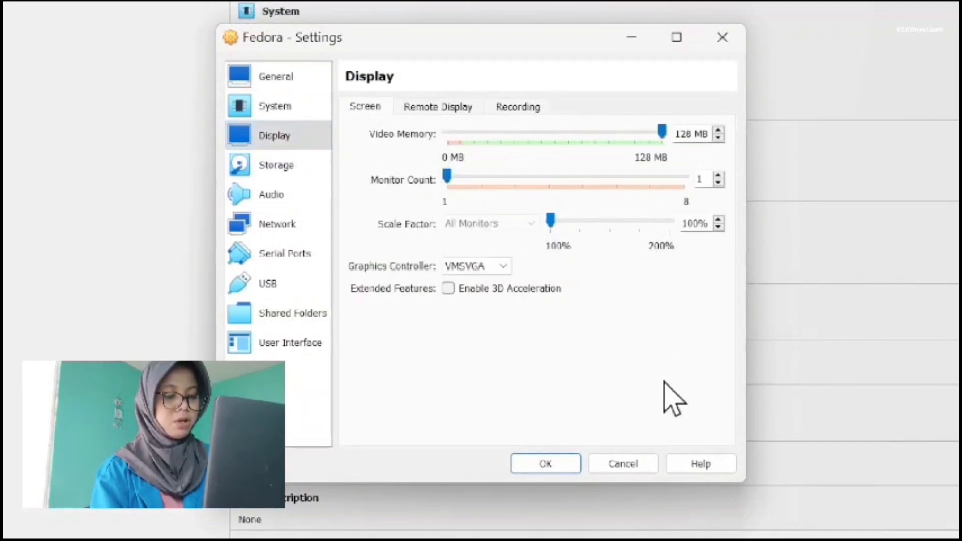
left_click(448, 289)
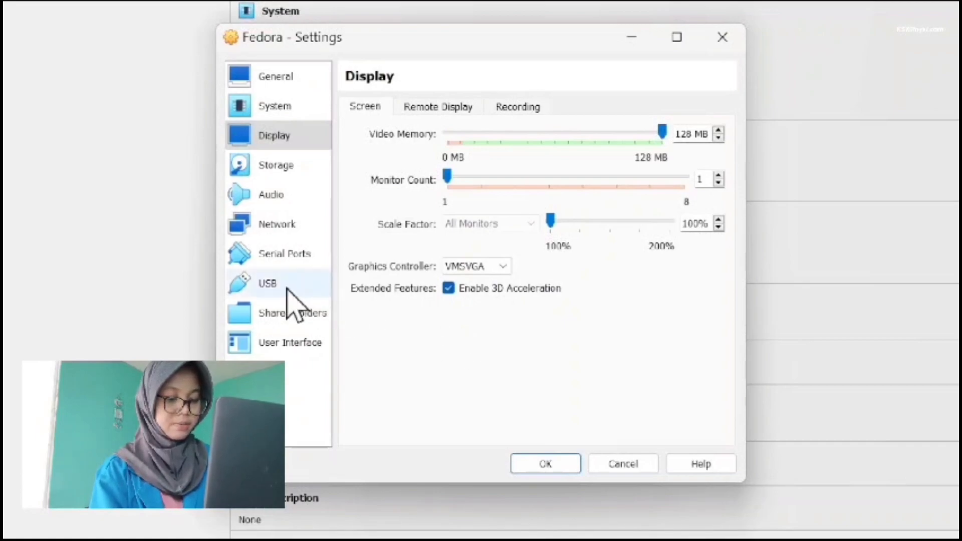
- Try Bridged Adapter as network Adapter 1's attachment and return it to NAT
left_click(277, 228)
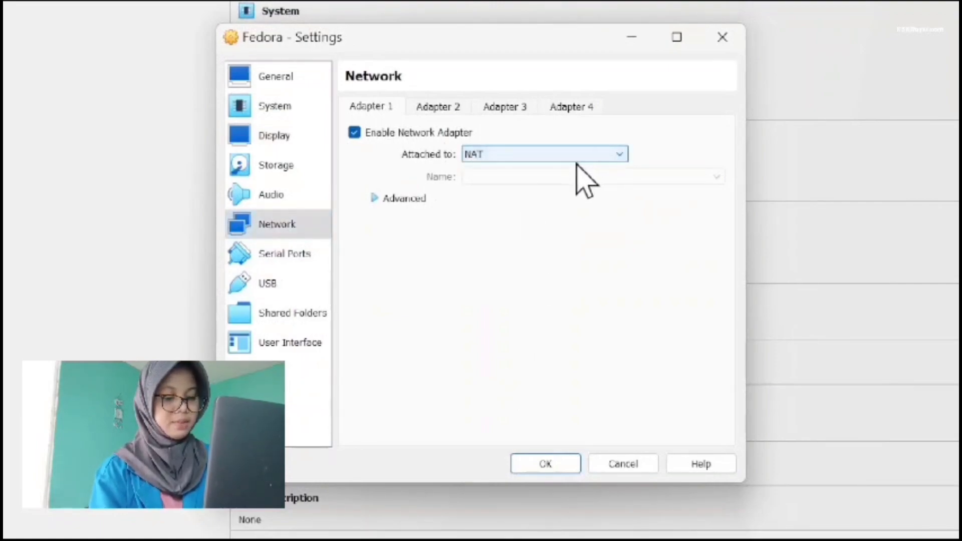
left_click(595, 153)
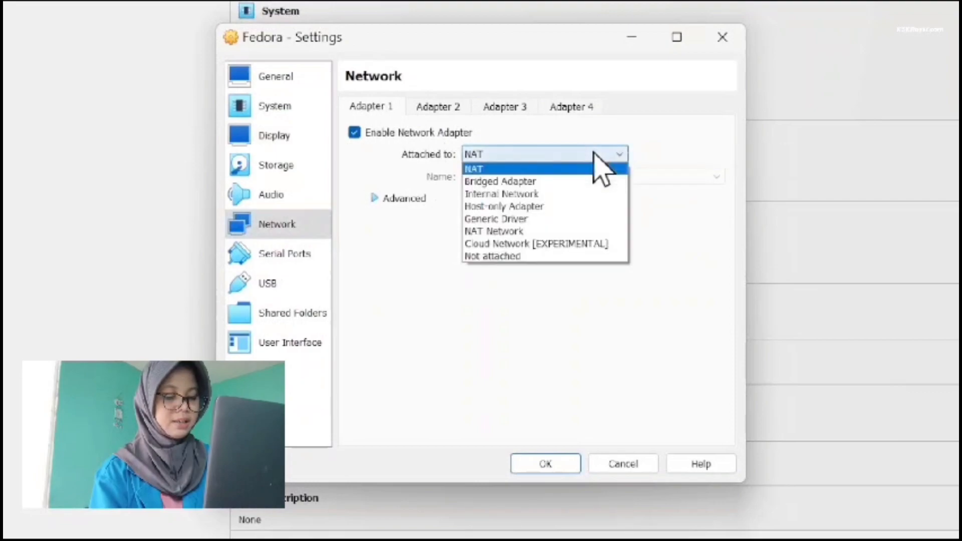
left_click(587, 193)
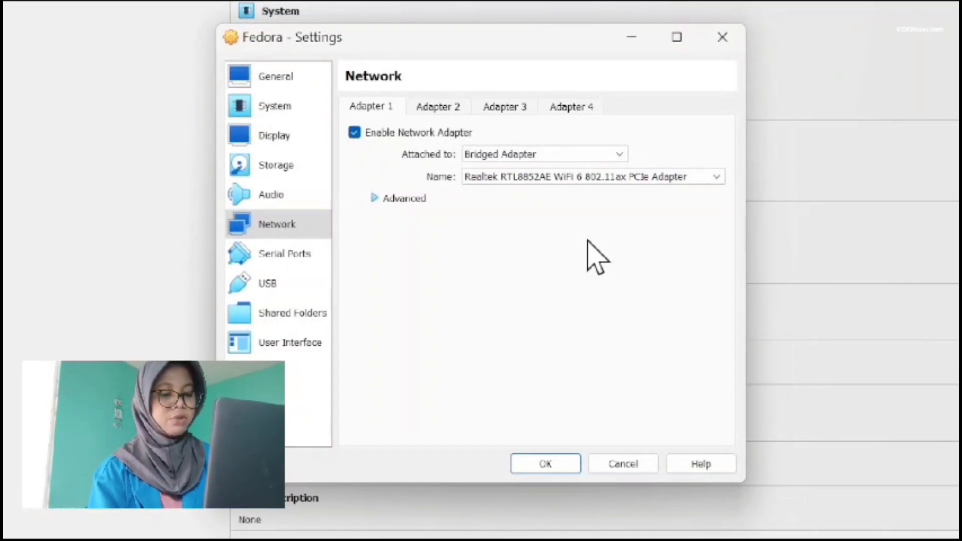
left_click(619, 155)
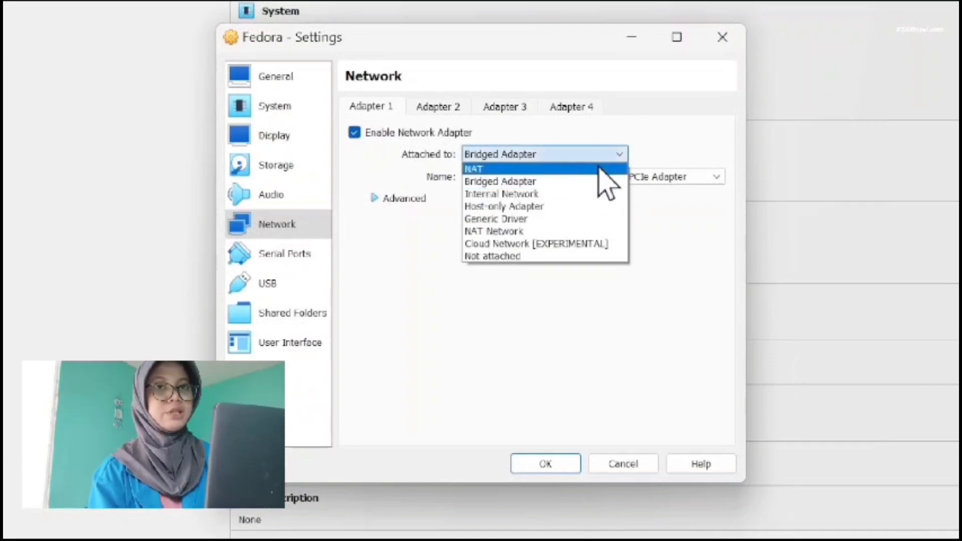
left_click(600, 169)
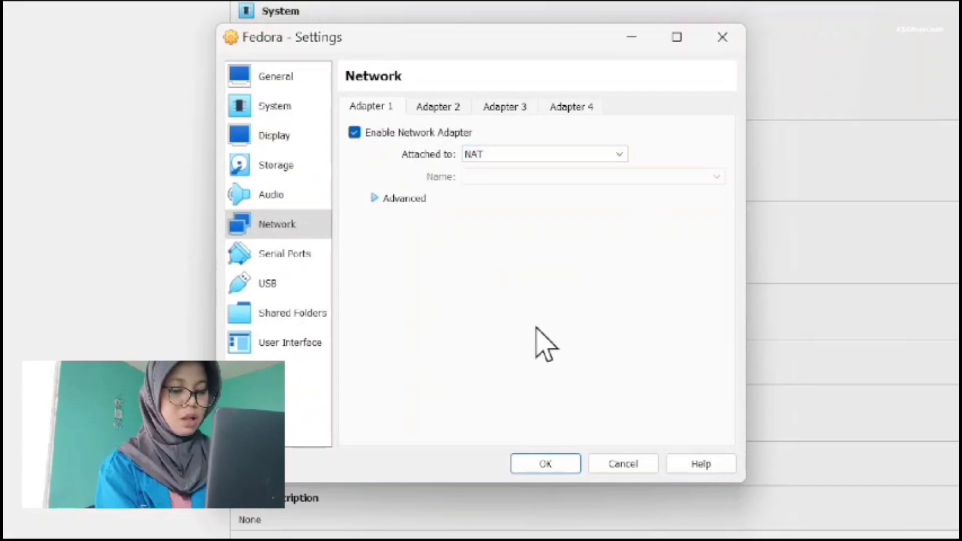
- Save the changed settings and start the Fedora virtual machine
left_click(547, 461)
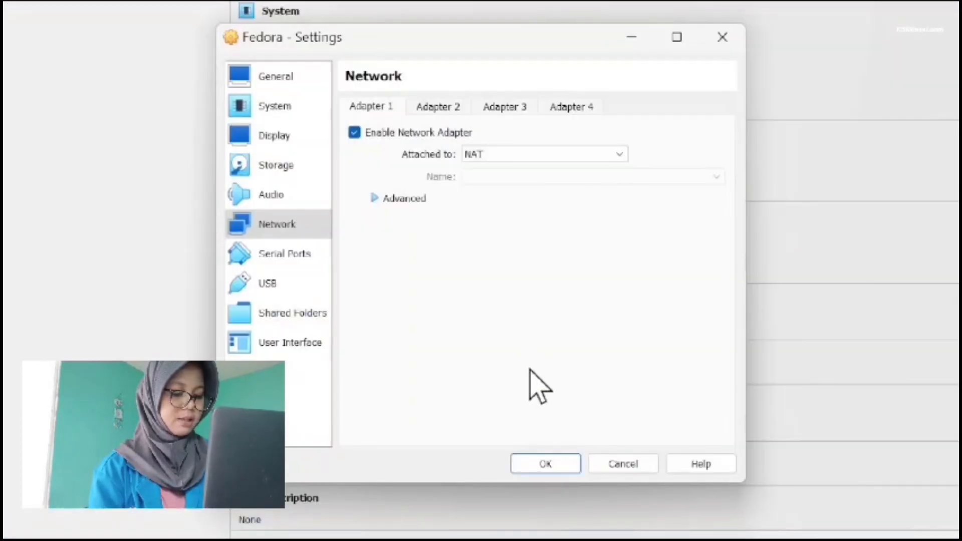
left_click(547, 462)
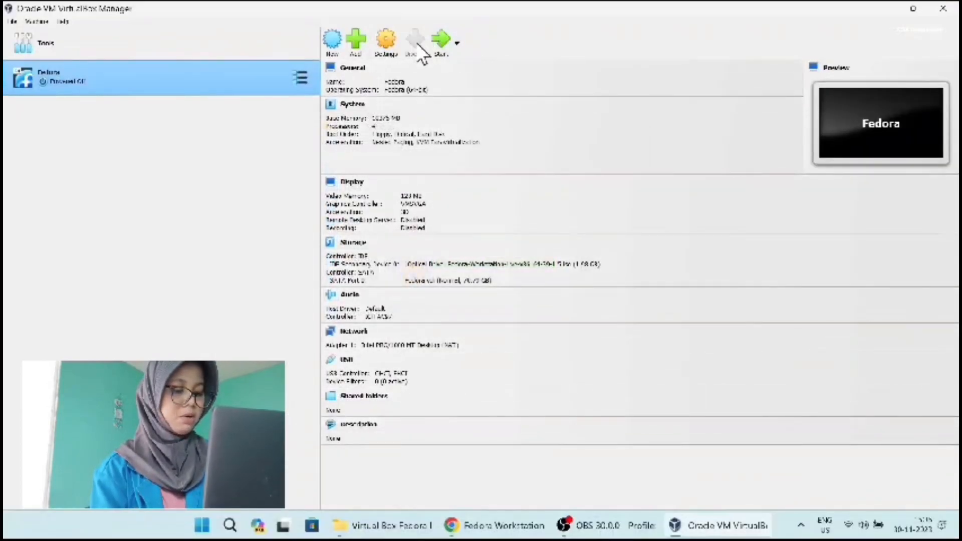
left_click(439, 40)
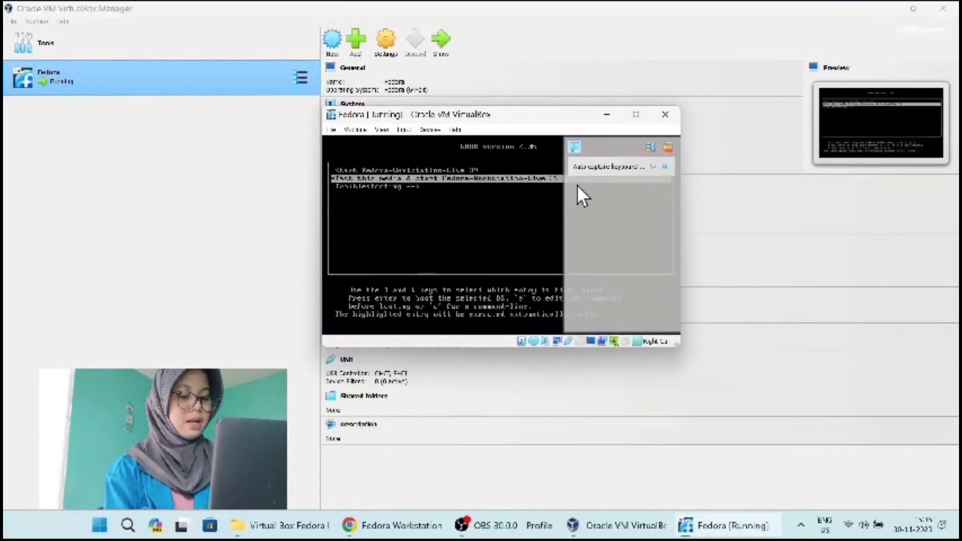
- Close the auto capture keyboard notification over the boot menu and release the captured mouse and keyboard
left_click(530, 150)
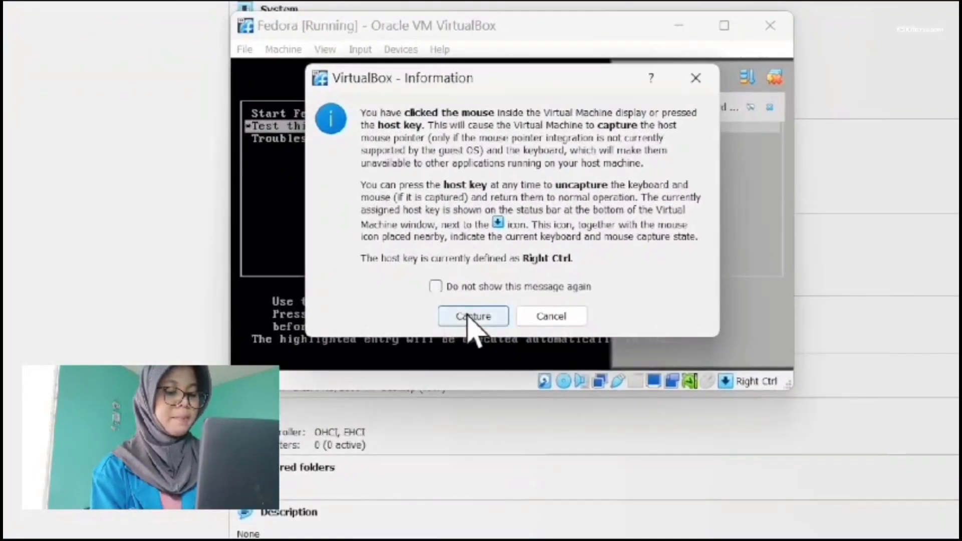
left_click(469, 317)
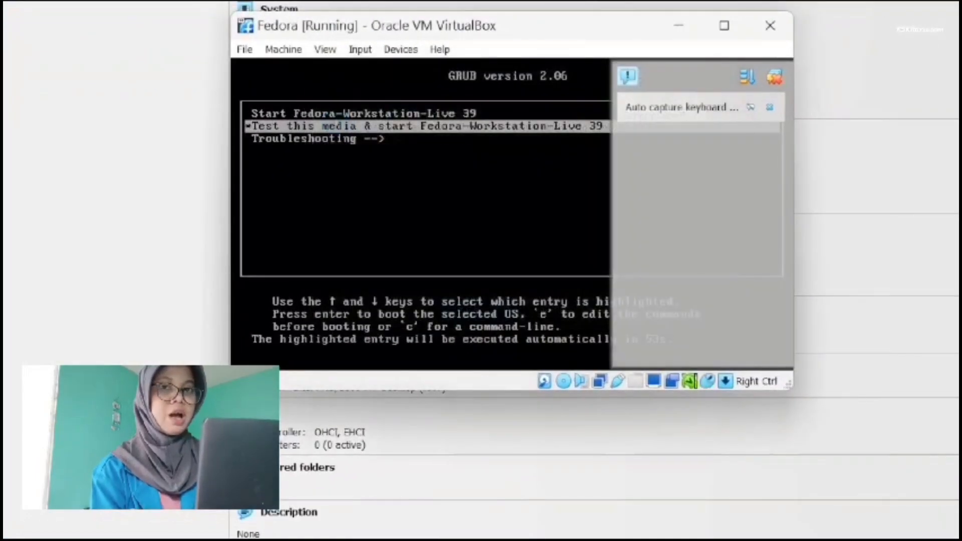
left_click(692, 81)
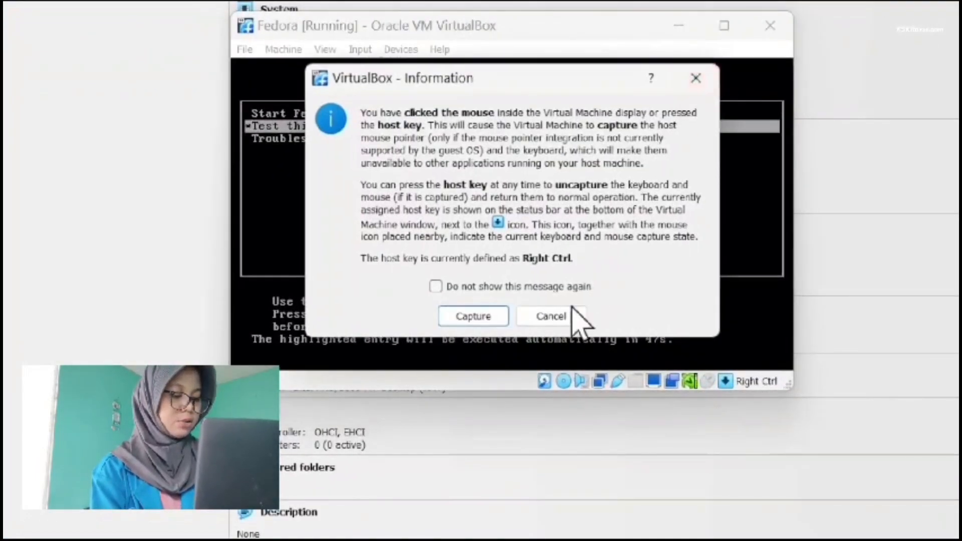
left_click(473, 317)
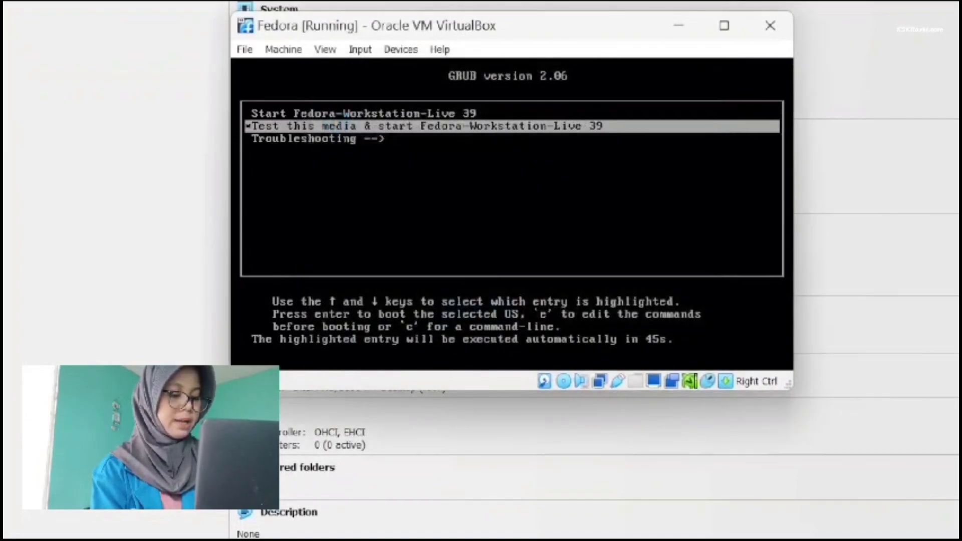
key("Control_R")
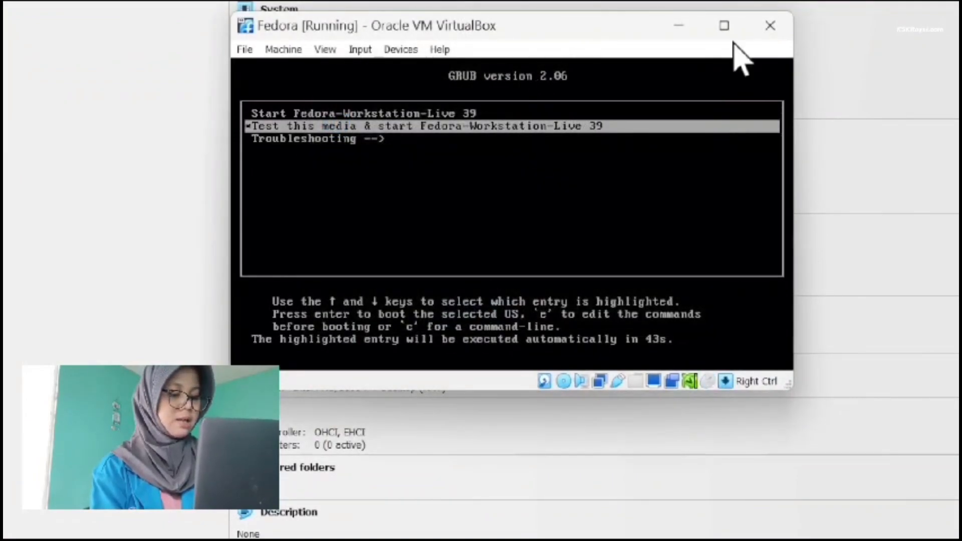
- Capture the mouse and keyboard, suppress further capture messages, and boot Test this media & start Fedora-Workstation-Live 39
left_click(709, 92)
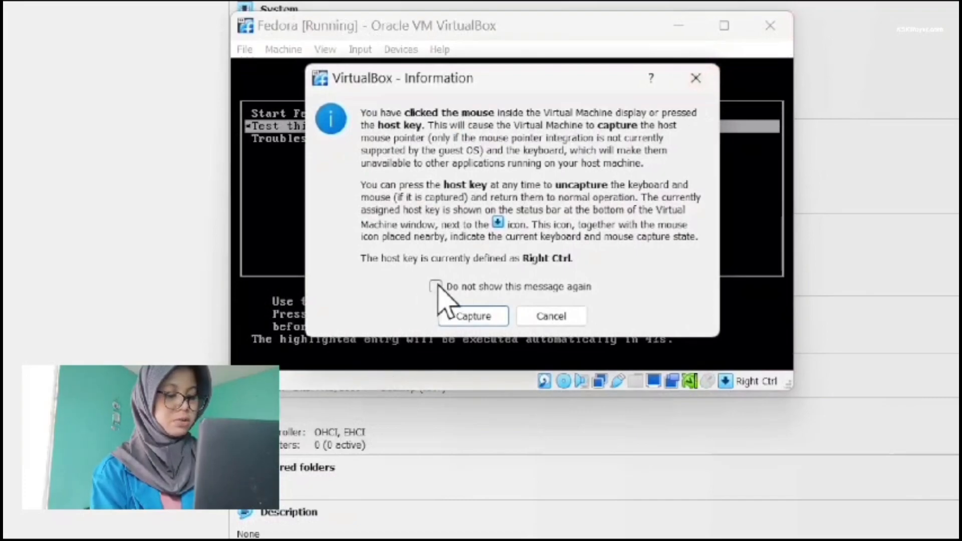
left_click(436, 287)
left_click(473, 317)
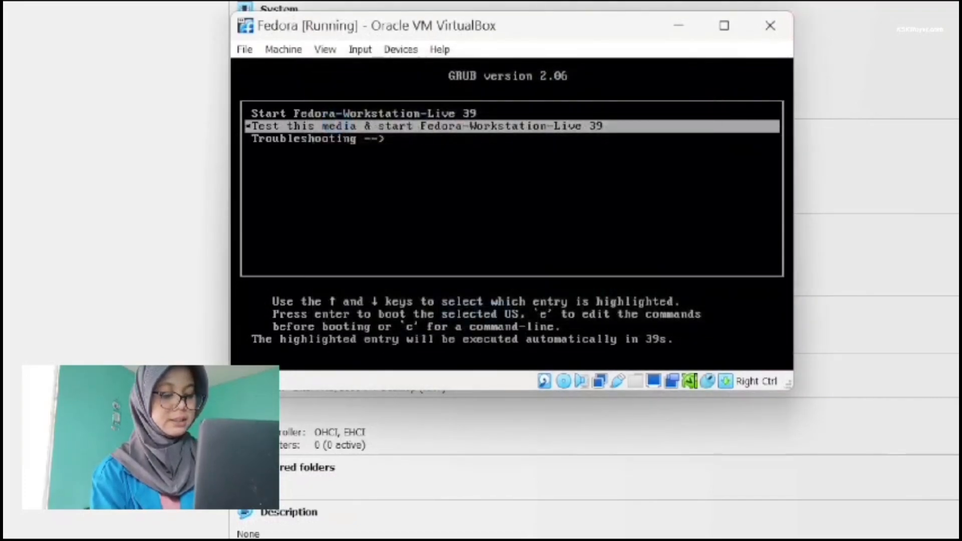
key("Return")
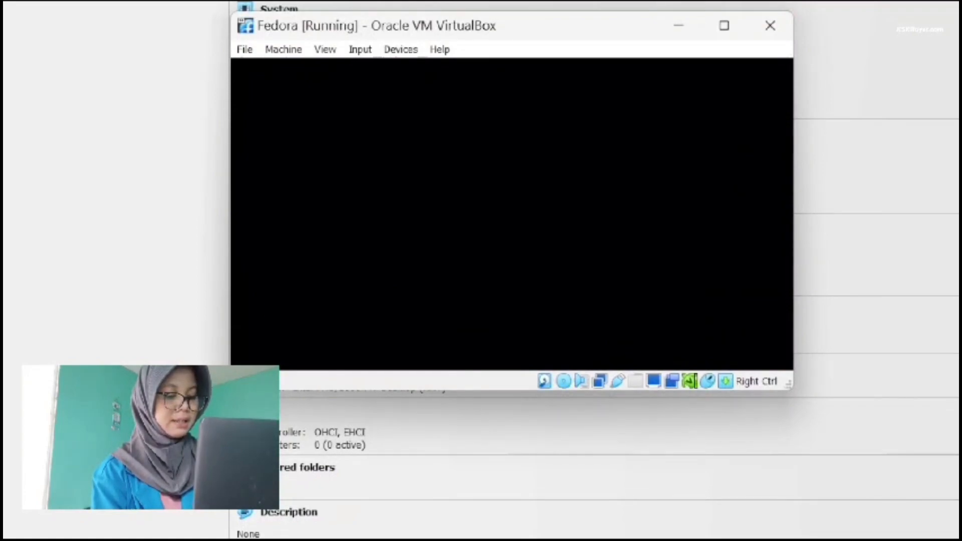
- Launch the Fedora installer in the maximized virtual machine window and continue with English (United States) as the installation language
left_click(726, 23)
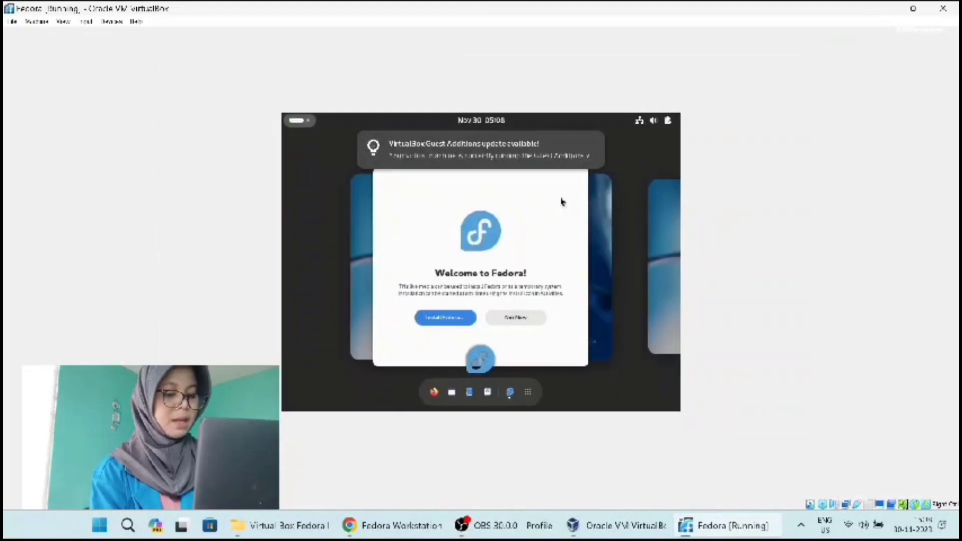
left_click(511, 319)
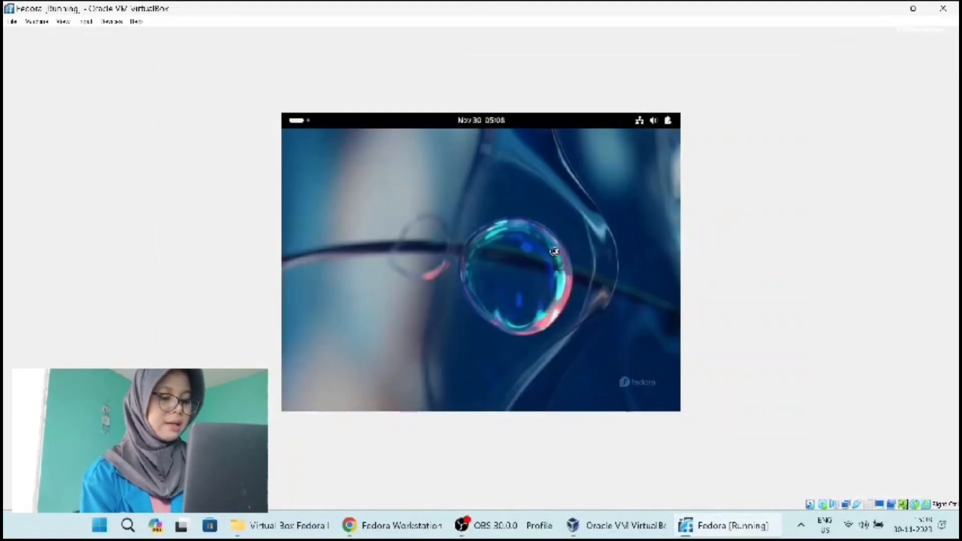
left_click(436, 264)
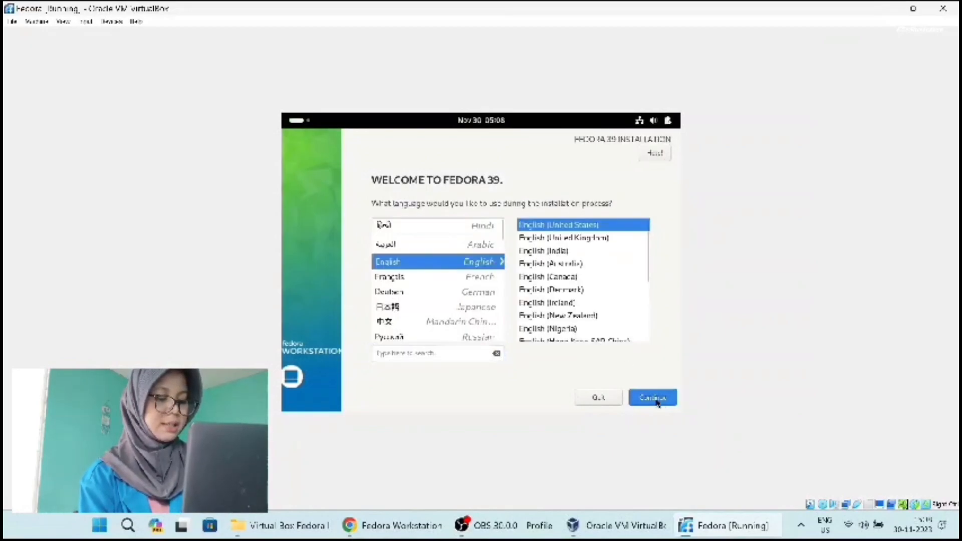
left_click(654, 398)
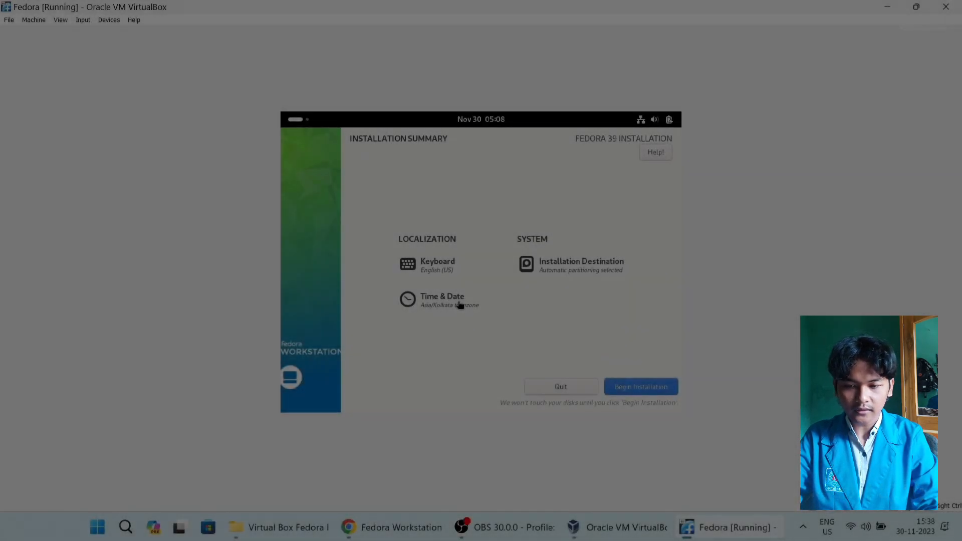
- Set the time zone to Asia/Kolkata and begin the Fedora installation with automatic partitioning
left_click(441, 300)
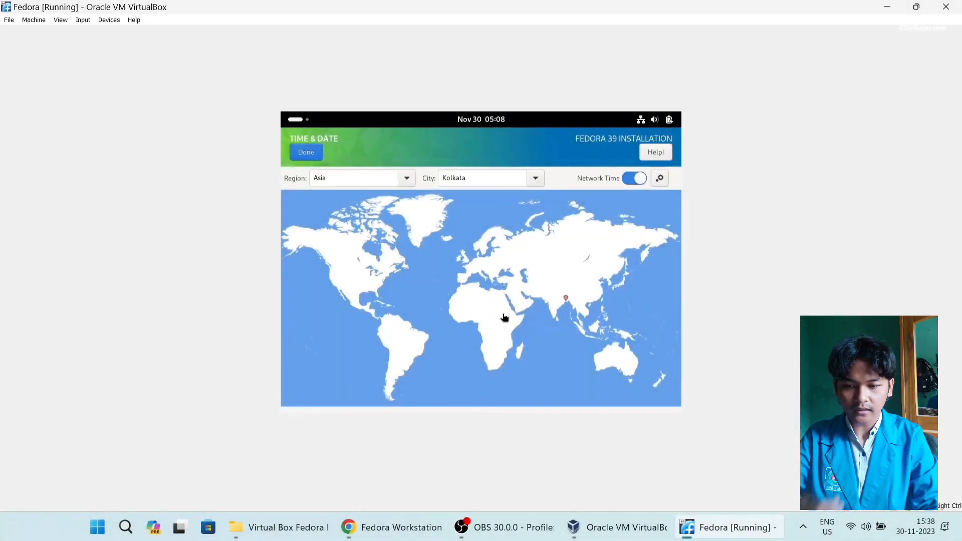
left_click(554, 311)
left_click(311, 153)
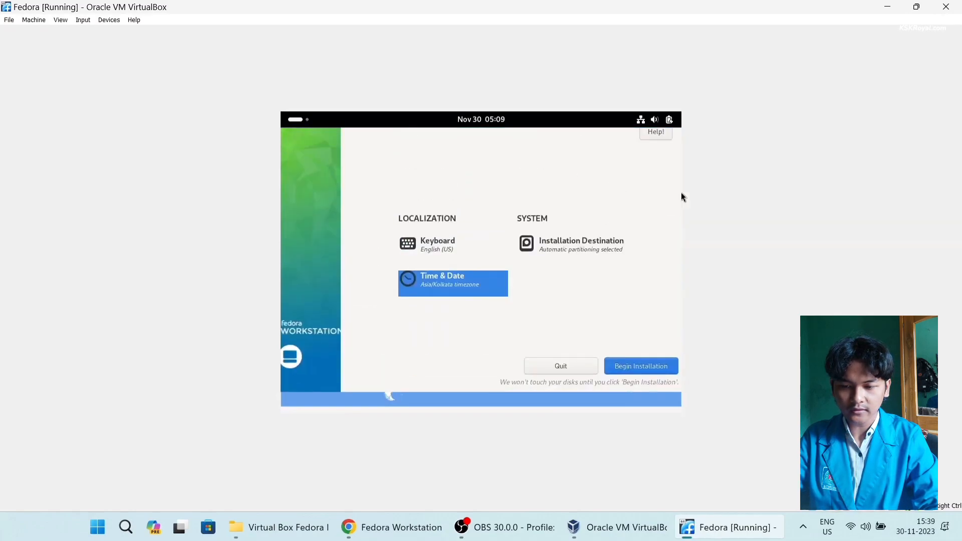
left_click(665, 394)
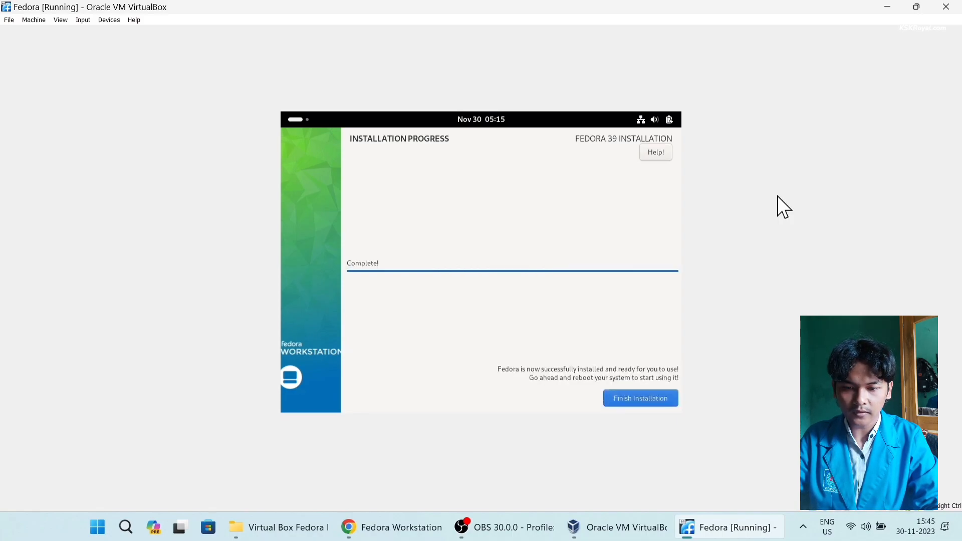
- Finish the Fedora installation and power off the live system
left_click(659, 399)
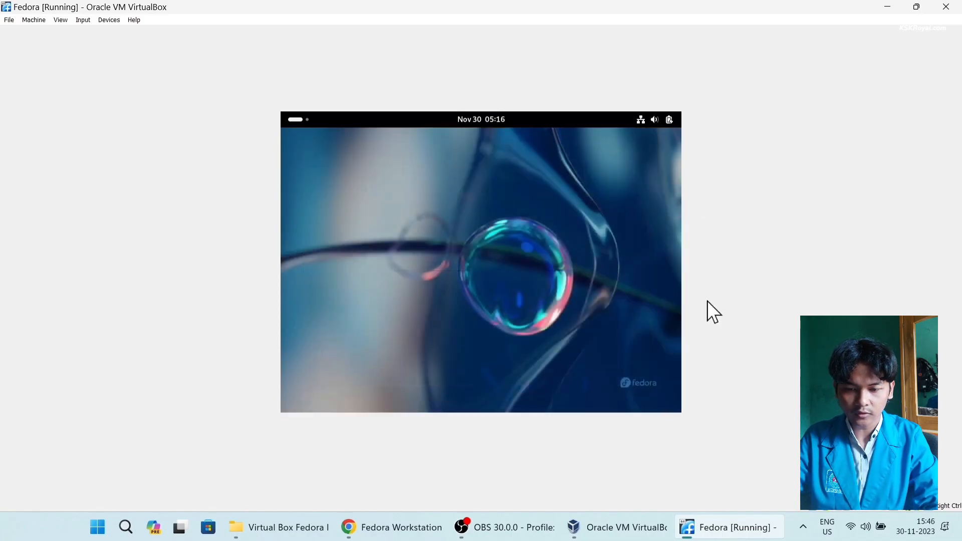
left_click(667, 118)
left_click(659, 151)
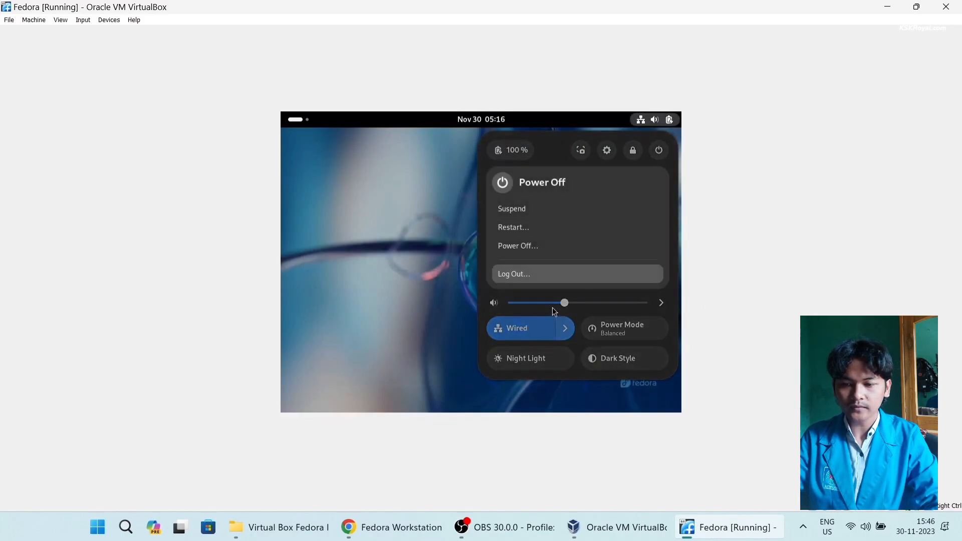
left_click(542, 244)
left_click(527, 292)
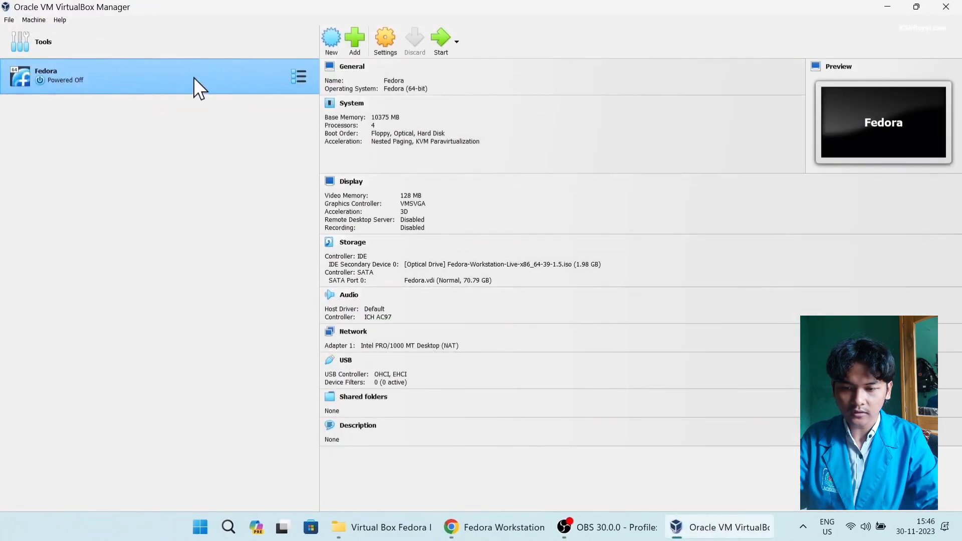
- Remove the Fedora Workstation Live disc image from the optical drive in the Fedora virtual machine's storage settings
left_click(379, 38)
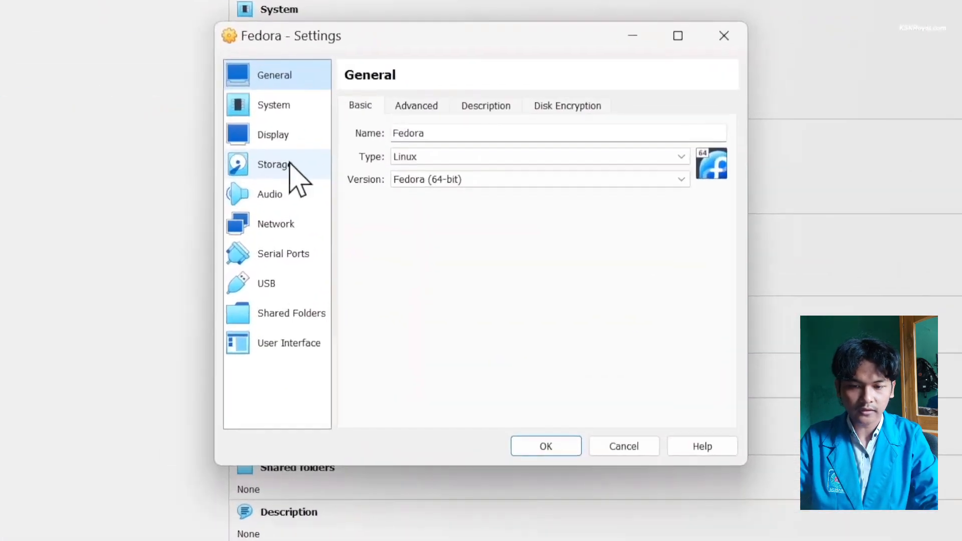
left_click(289, 163)
left_click(407, 146)
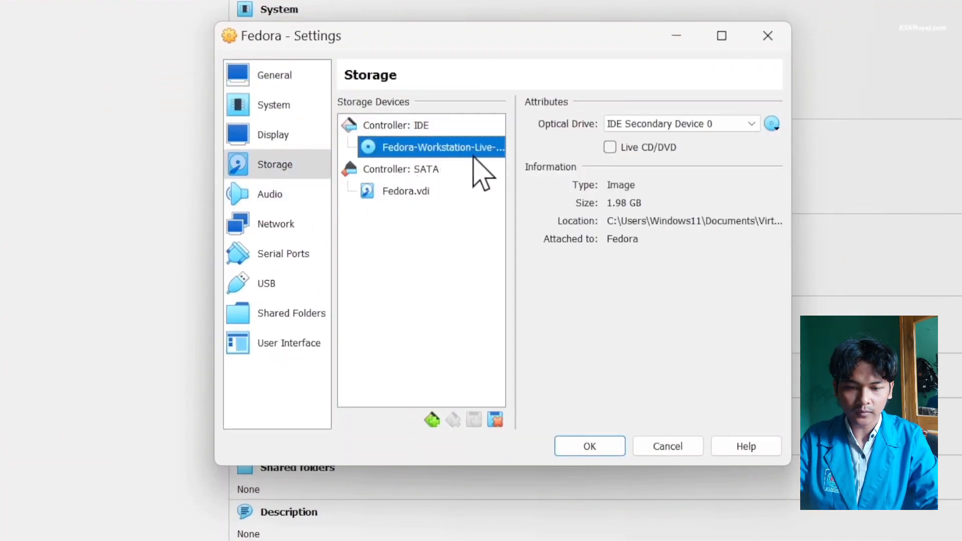
left_click(777, 126)
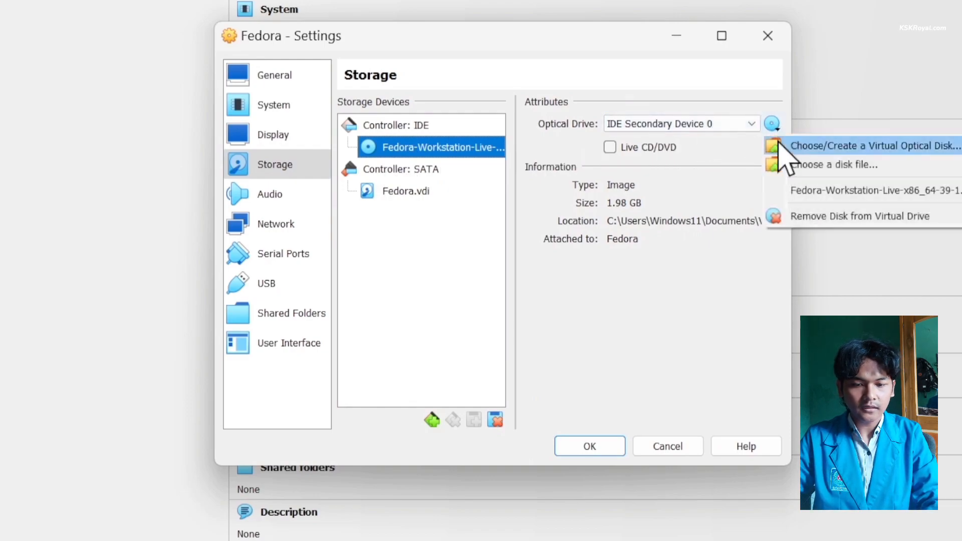
left_click(796, 228)
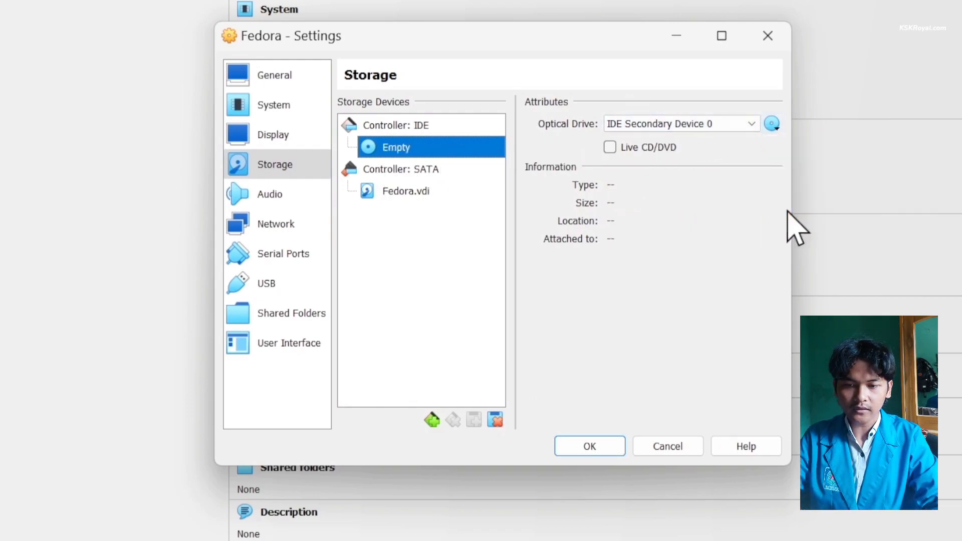
left_click(604, 446)
- Start the Fedora virtual machine and disable Location Services and Automatic Problem Reporting in its initial setup
left_click(437, 42)
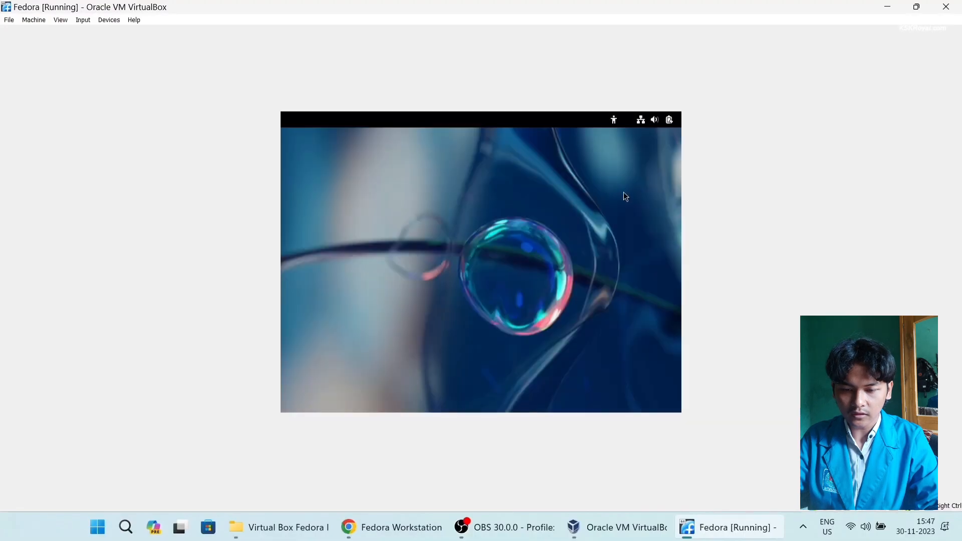
left_click(494, 397)
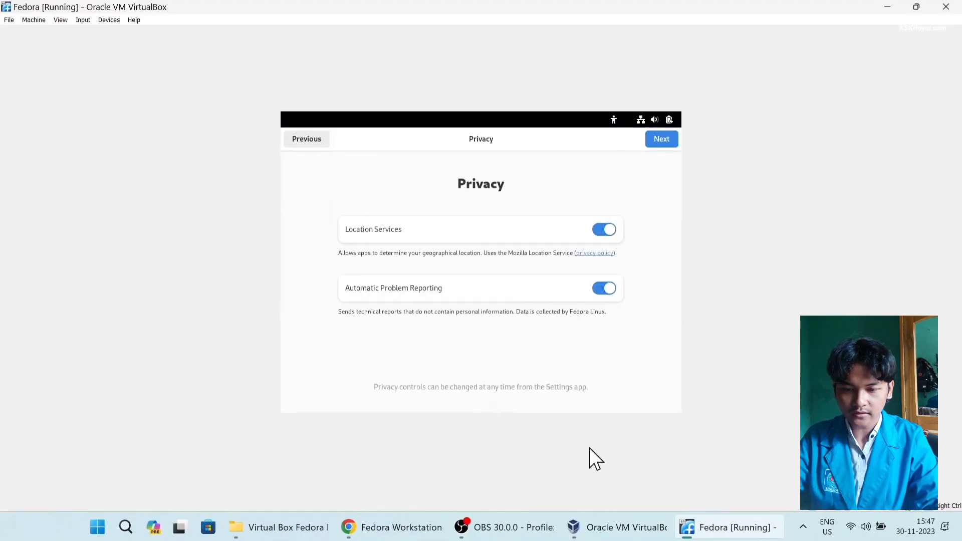
left_click(609, 230)
left_click(603, 291)
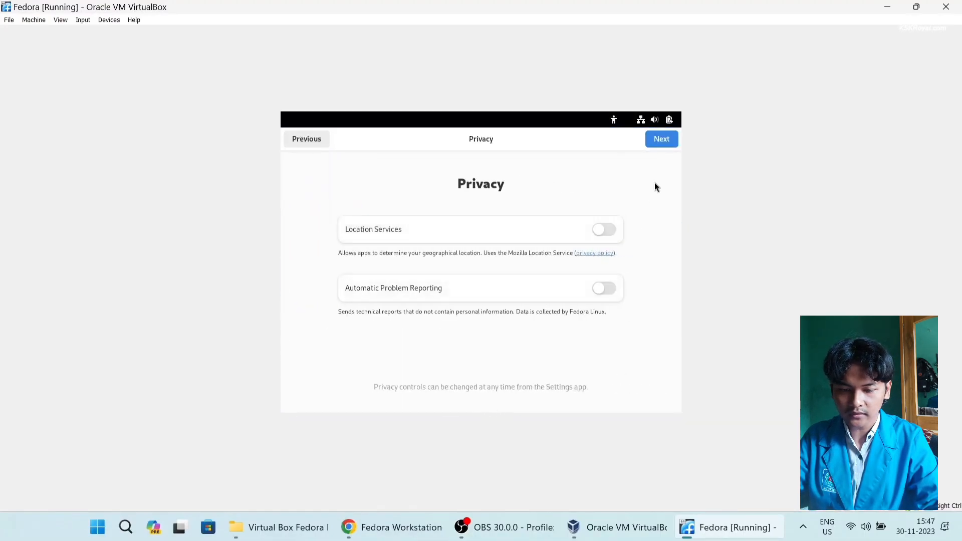
left_click(660, 140)
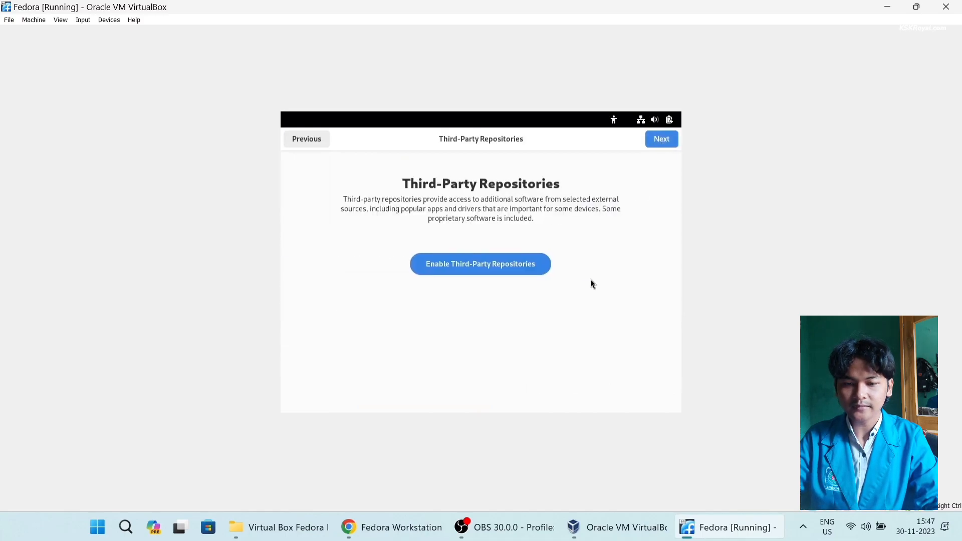
- Enable third-party repositories and skip connecting online accounts
left_click(505, 270)
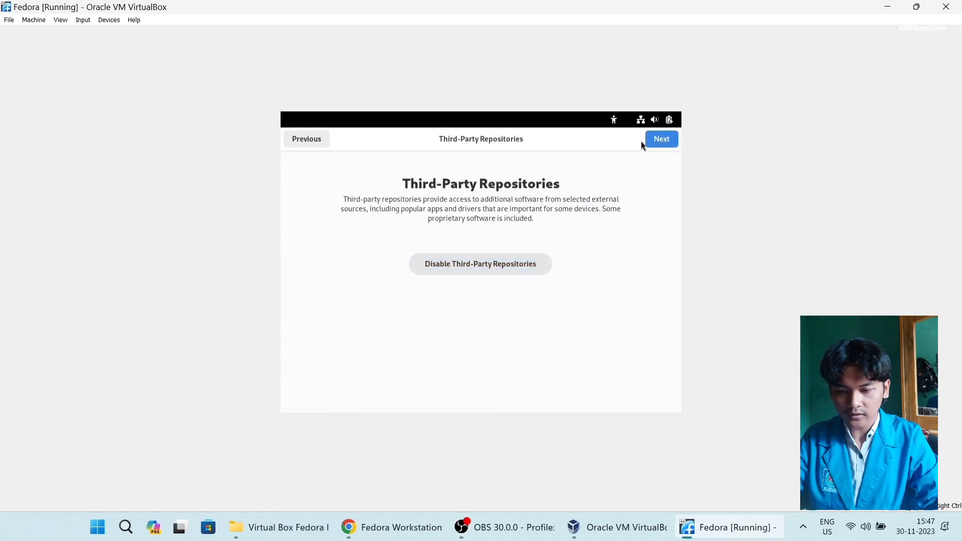
left_click(657, 140)
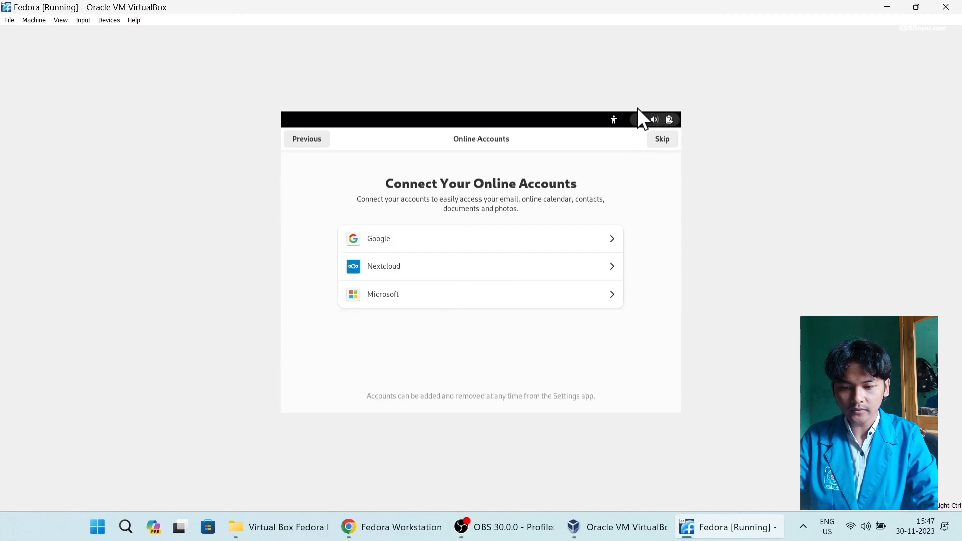
left_click(658, 146)
- Create the Fedora user account by entering the full name and username, and set and confirm the account password
type("kskroyal")
key("Tab")
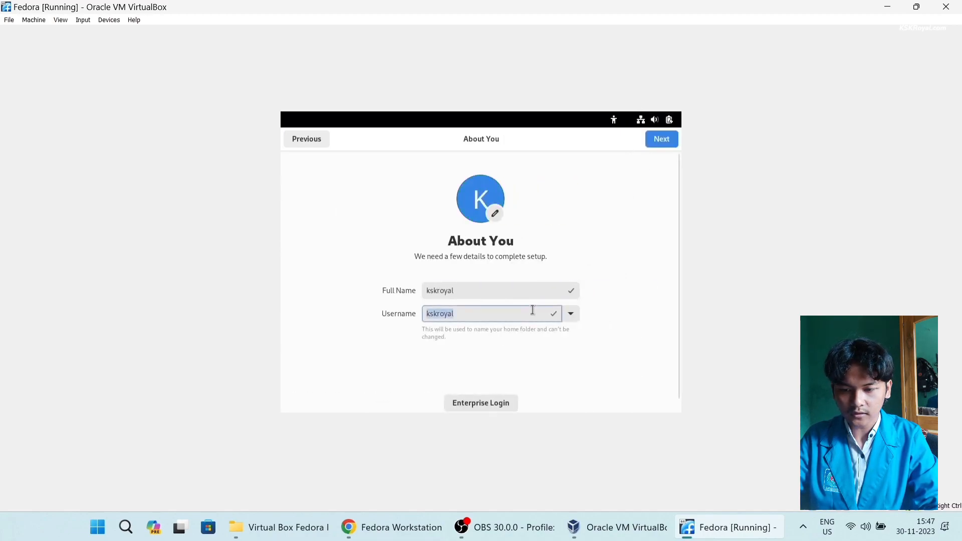
left_click(659, 136)
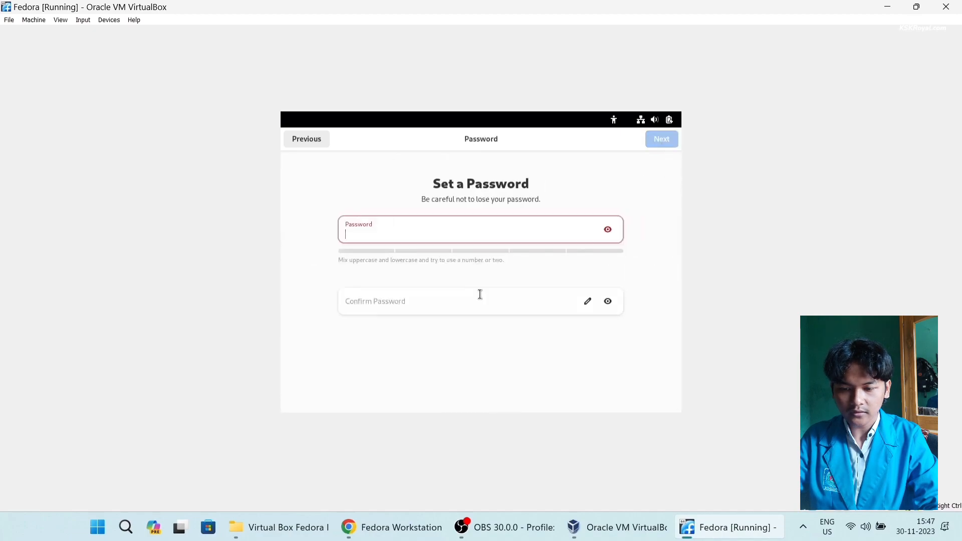
type("k")
key("Tab")
type("k")
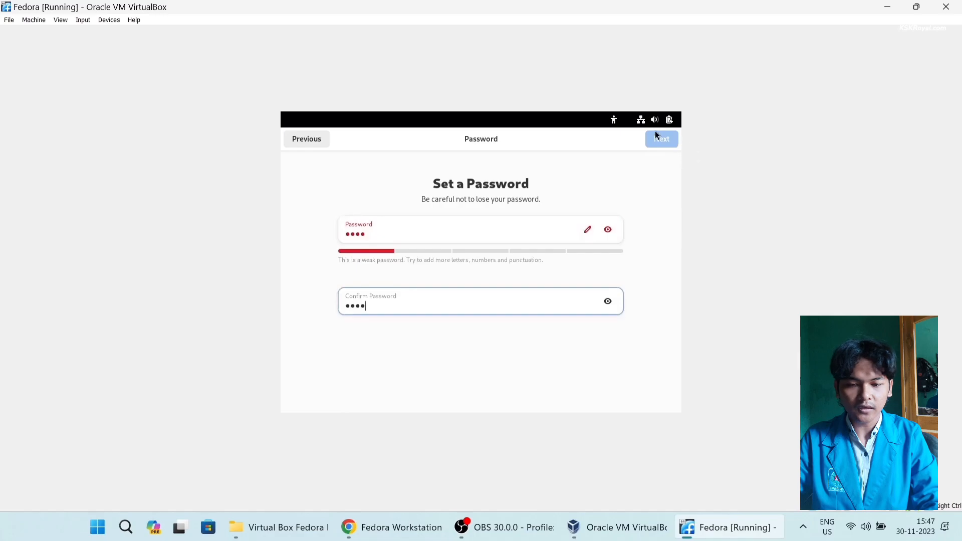
left_click(663, 147)
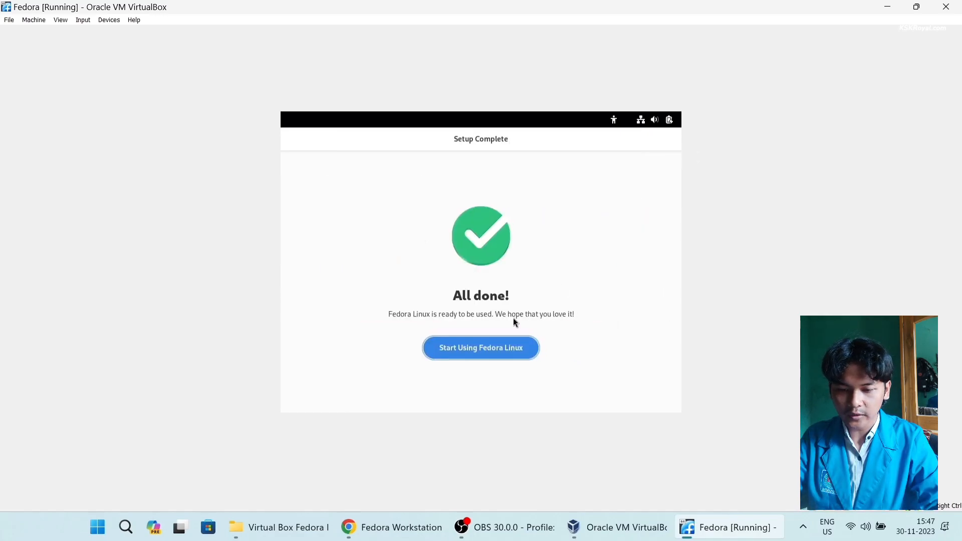
- Finish the initial setup, decline the GNOME 45 tour and dismiss the Guest Additions notification
left_click(503, 344)
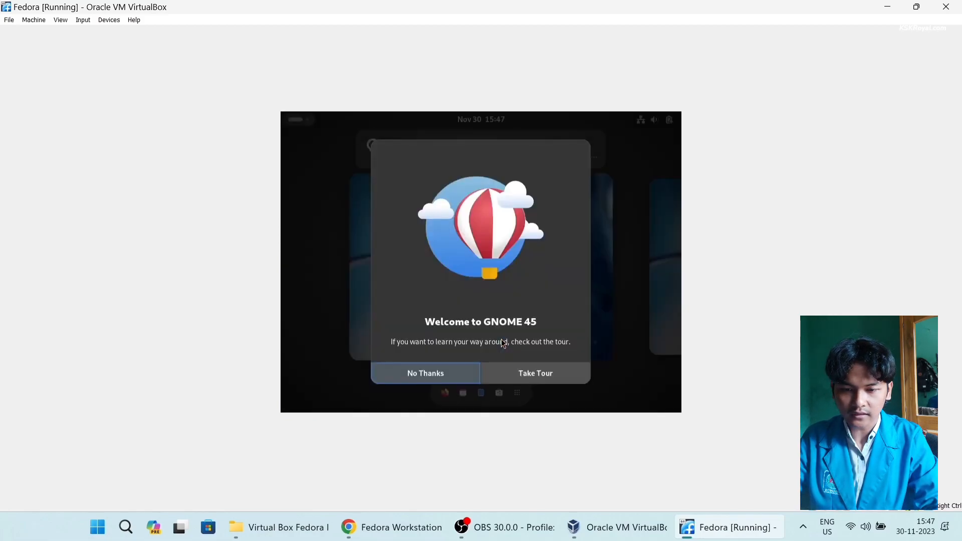
left_click(443, 384)
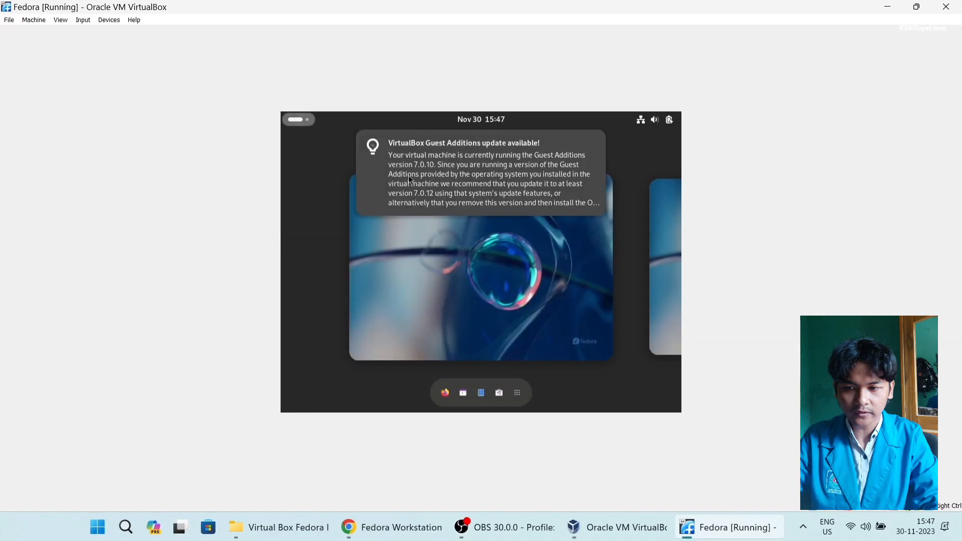
left_click(595, 141)
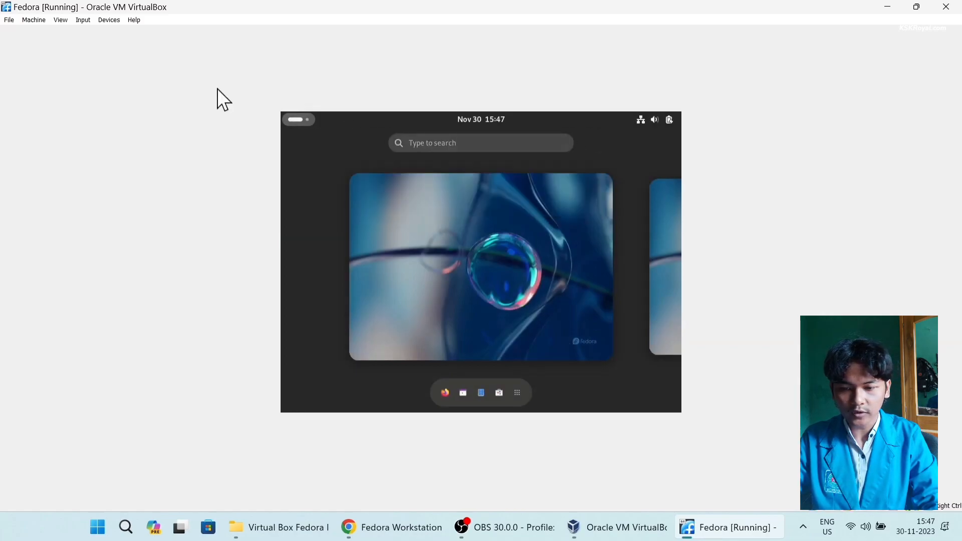
- Switch the virtual machine window to full-screen mode
left_click(76, 19)
mouse_move(56, 23)
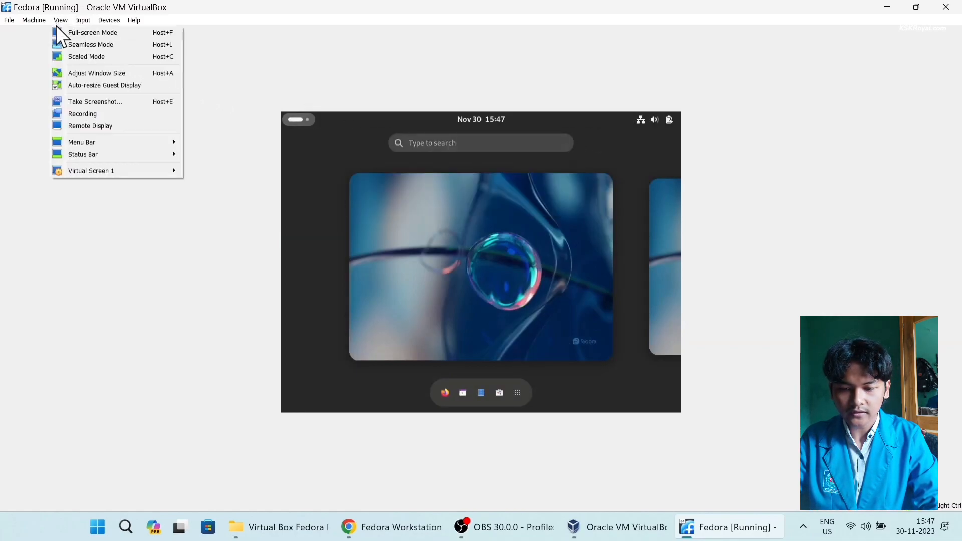
left_click(163, 31)
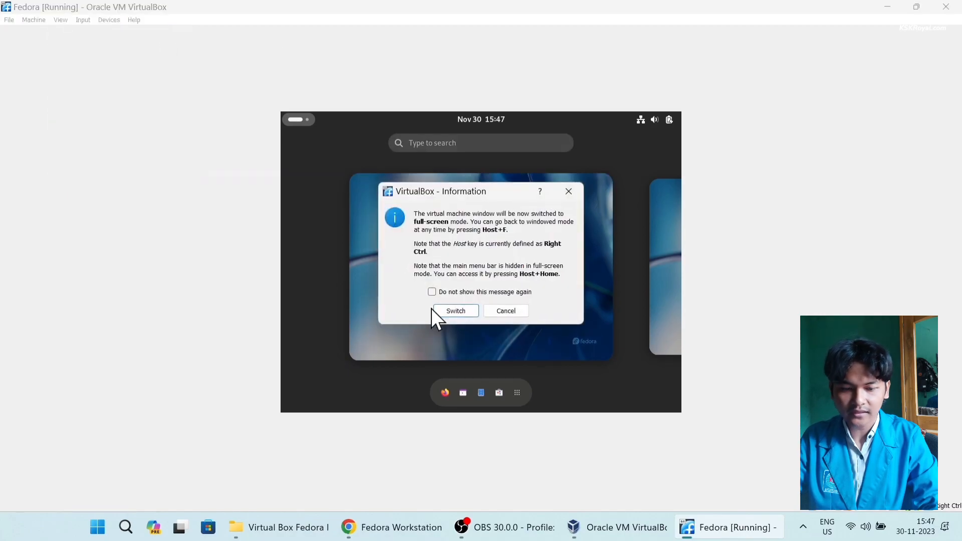
left_click(446, 311)
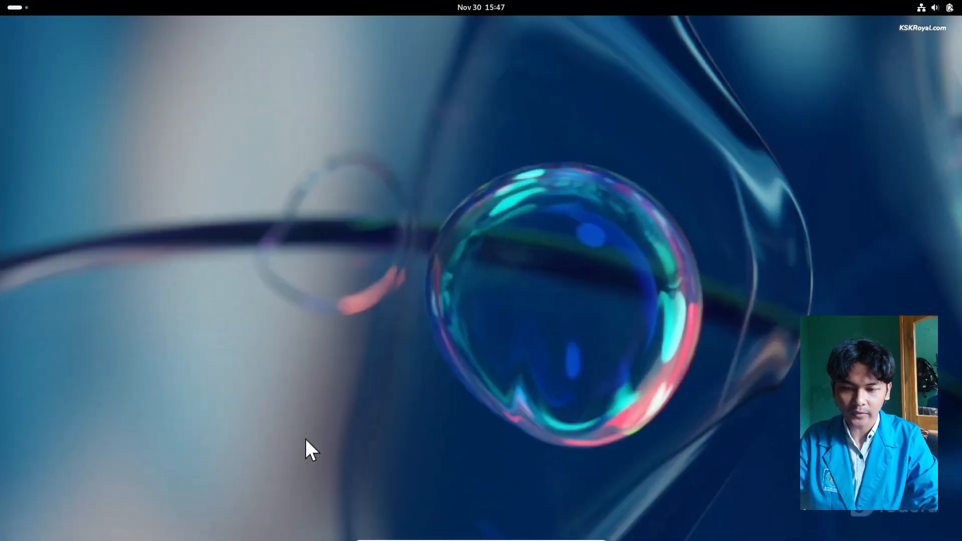
- Open the activities overview and show the grid of installed applications
left_click(9, 6)
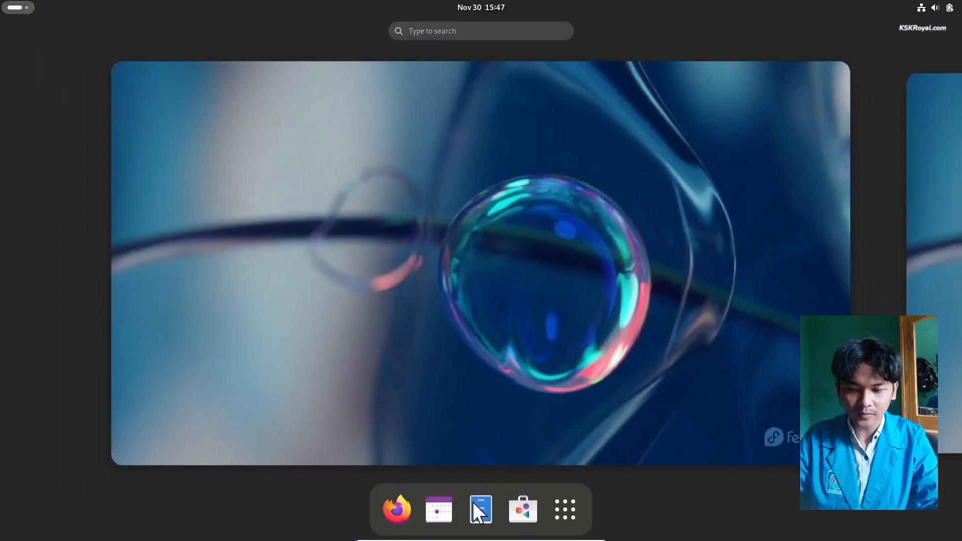
left_click(565, 509)
left_click(565, 509)
left_click(566, 509)
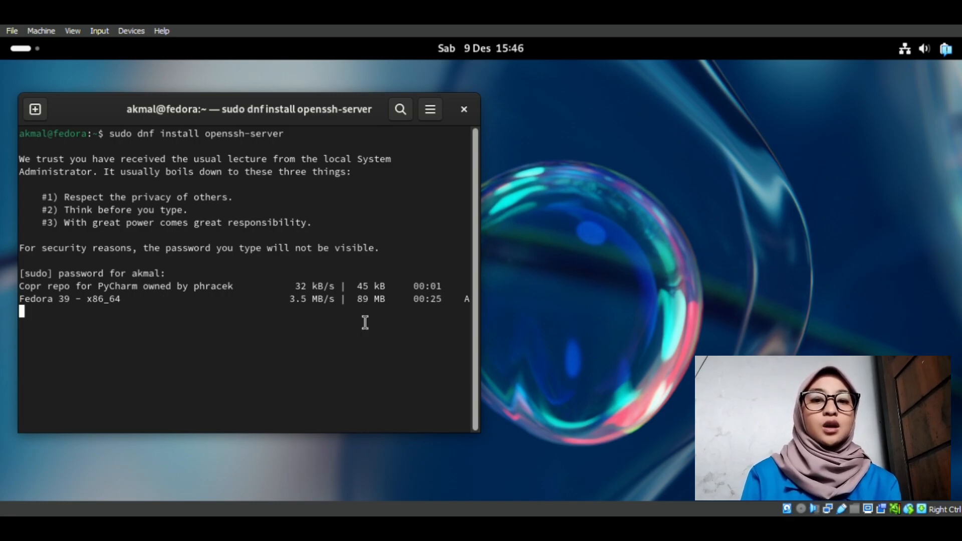
- Examine the openssh-server install command, the sudo password prompt and the repository download lines in the terminal
left_click_drag(117, 136, 293, 134)
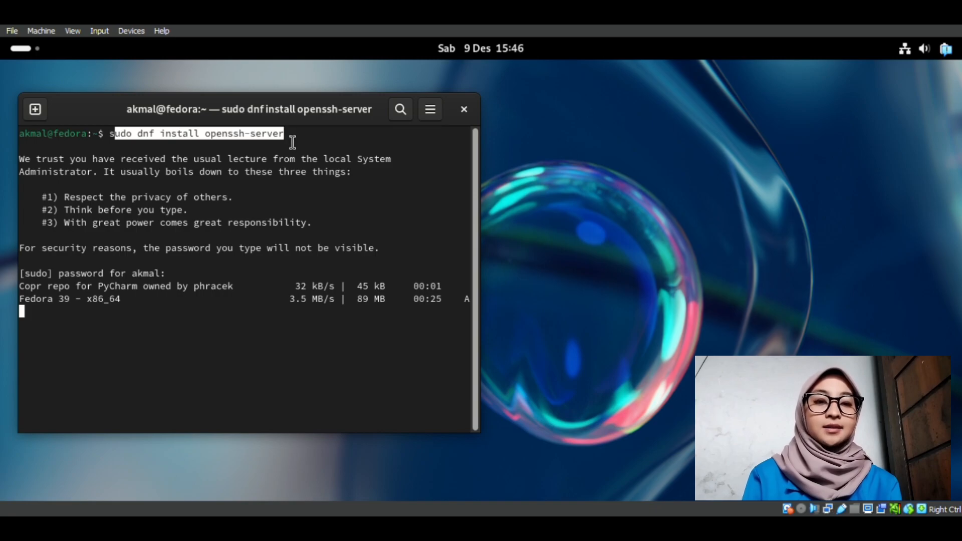
left_click_drag(60, 276, 173, 284)
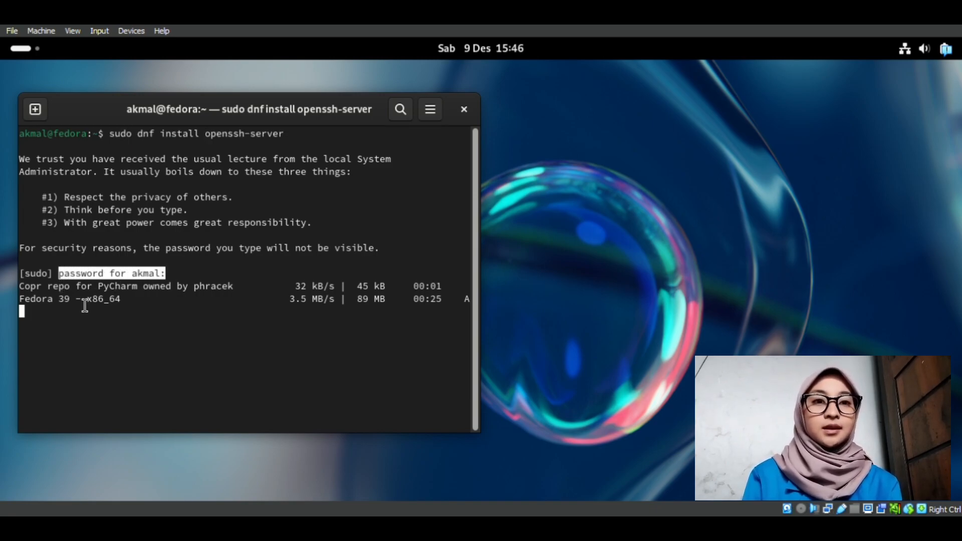
left_click_drag(22, 288, 146, 307)
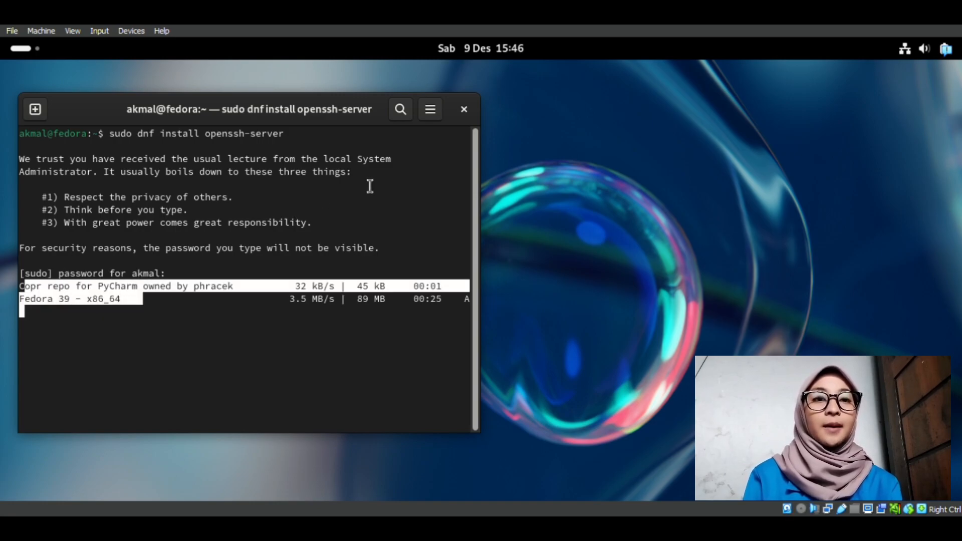
left_click(352, 186)
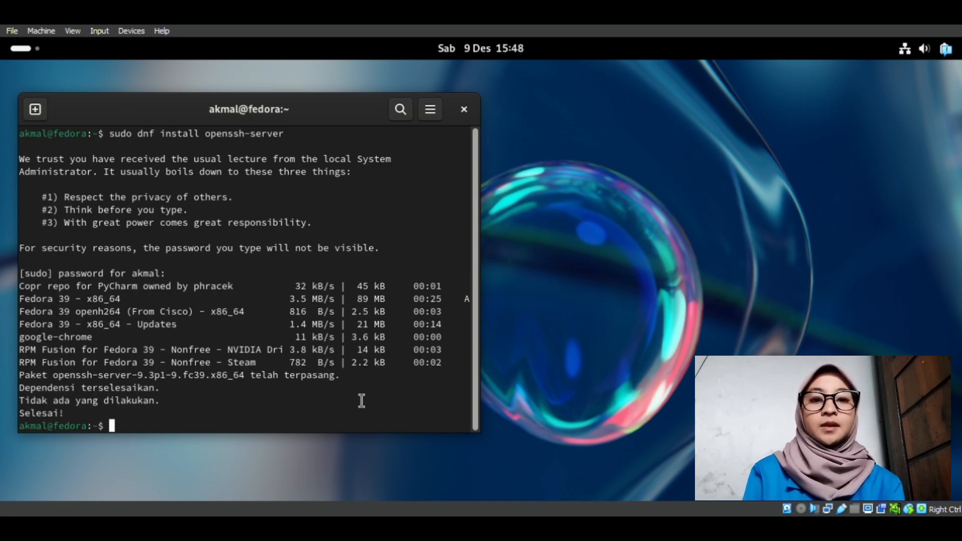
- Start the SSH service and enable it at boot with sudo systemctl start sshd and sudo systemctl enable sshd
type("sudo systemctl start sshd")
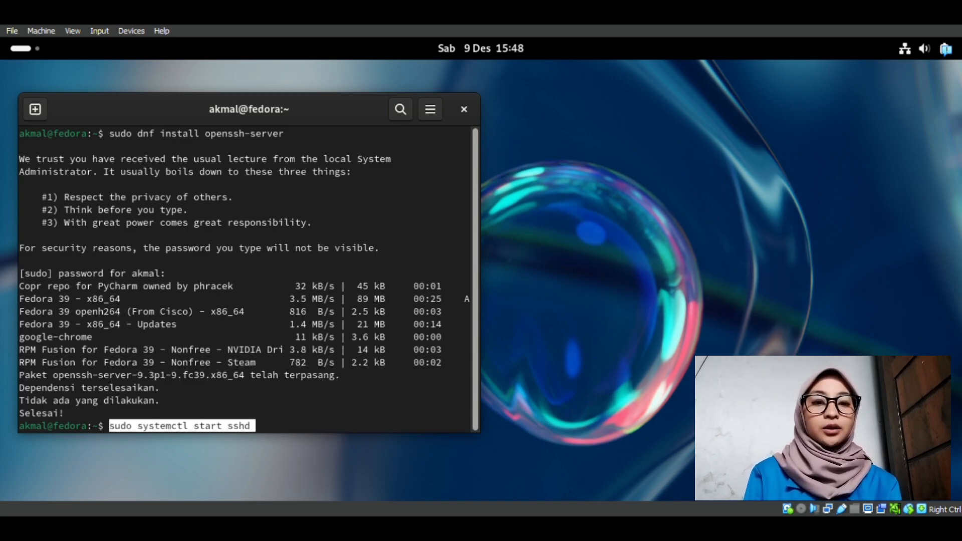
key("Left")
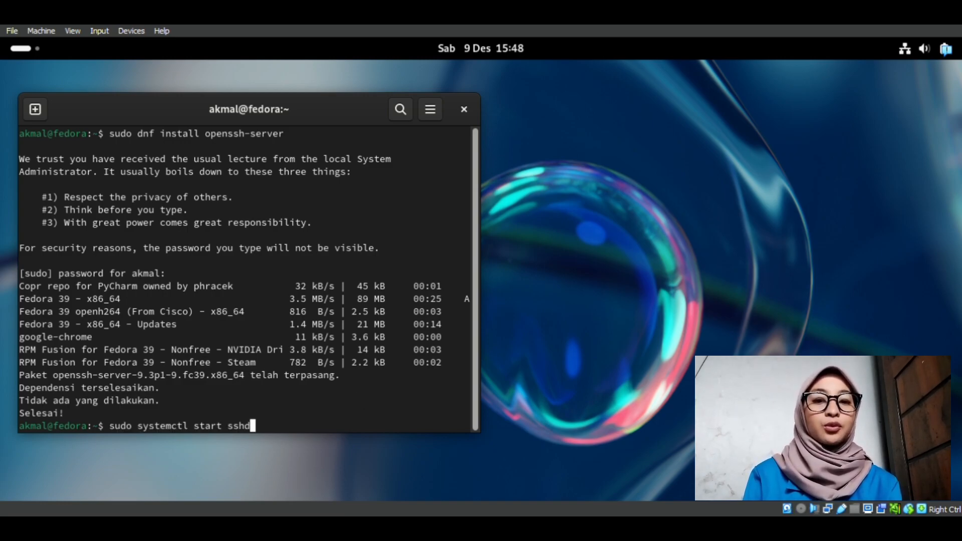
key("Return")
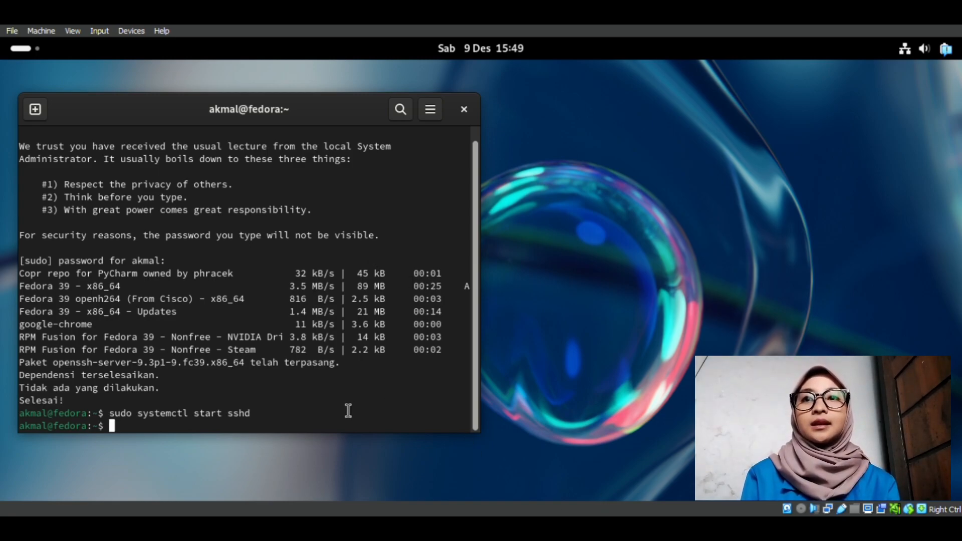
type("sudo systemctl enable sshd")
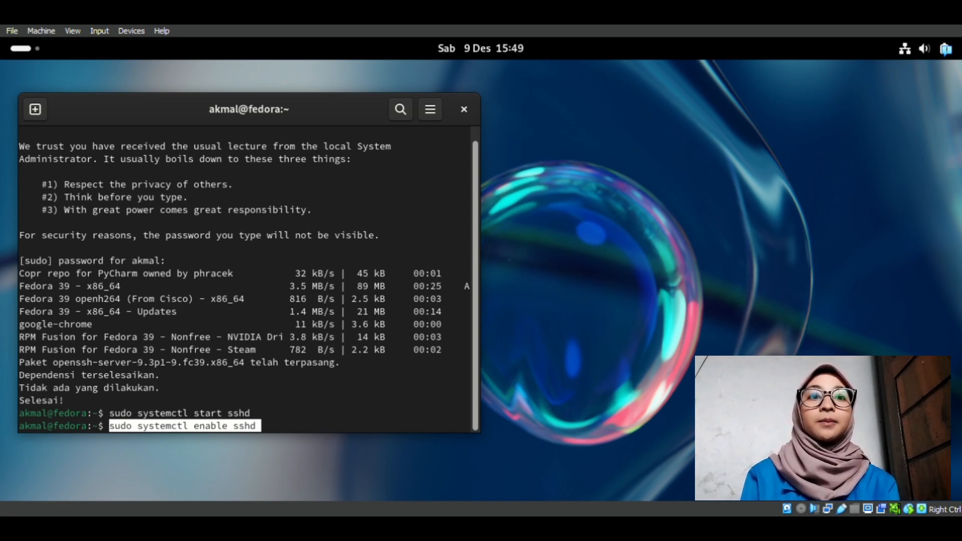
key("Return")
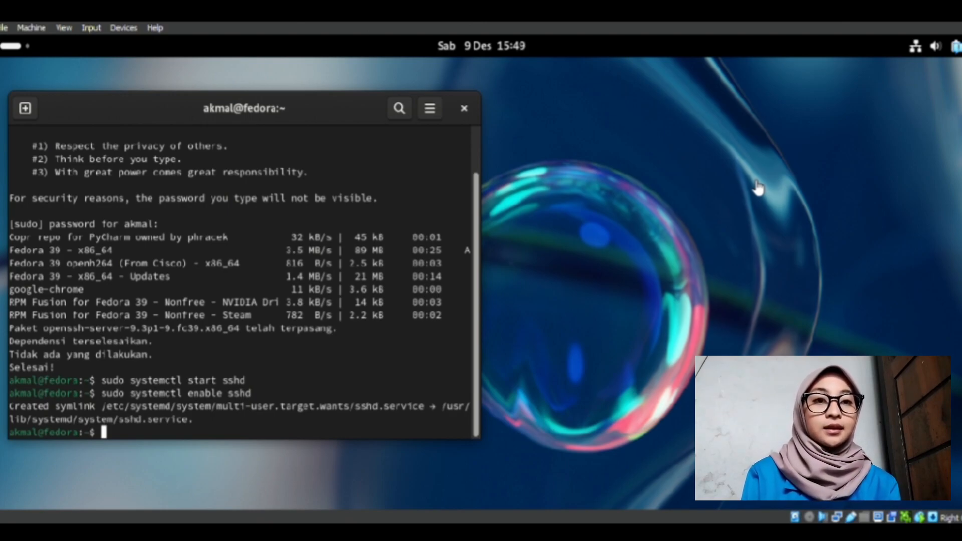
- List the machine's network addresses with ip addr and install the SSH client with sudo dnf install openssh-clients
type("ip addr")
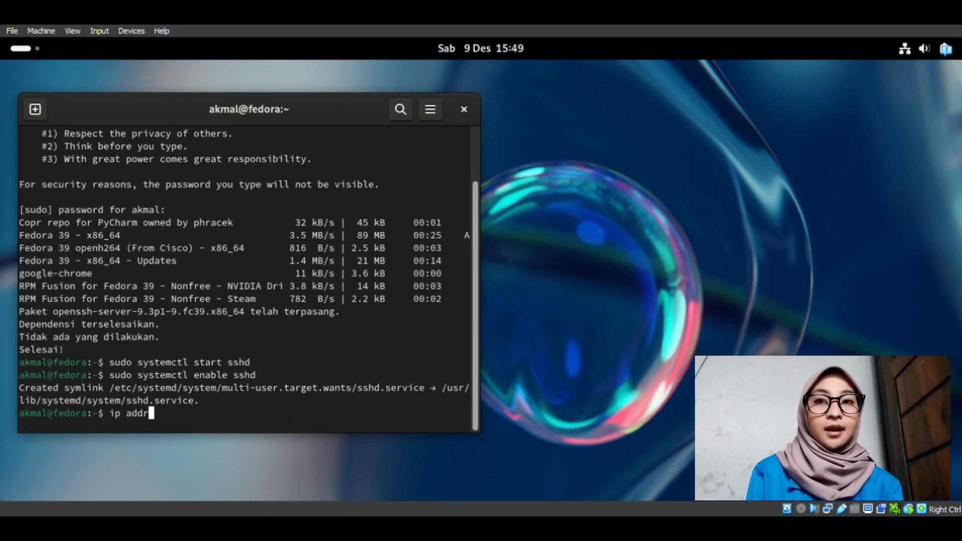
key("Return")
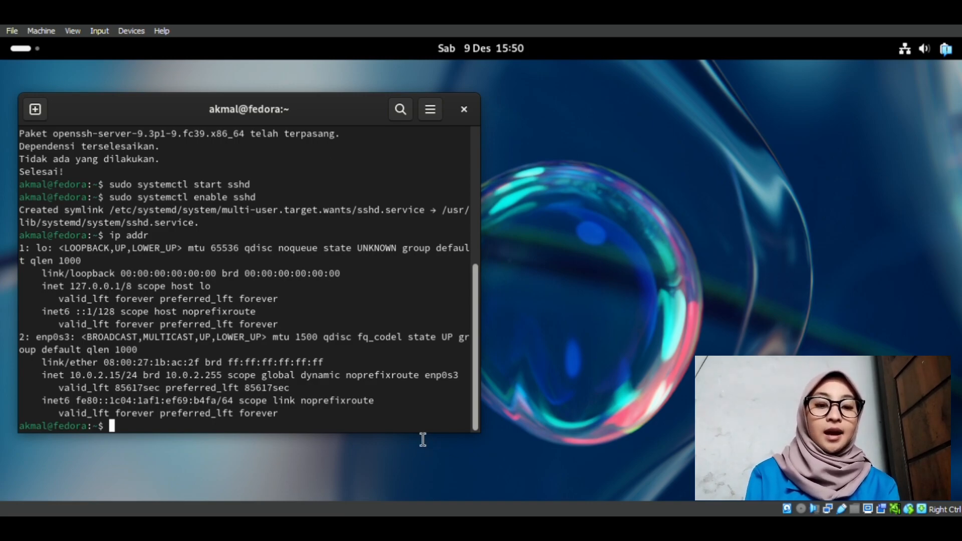
type("sudo dnf install openssh-clients")
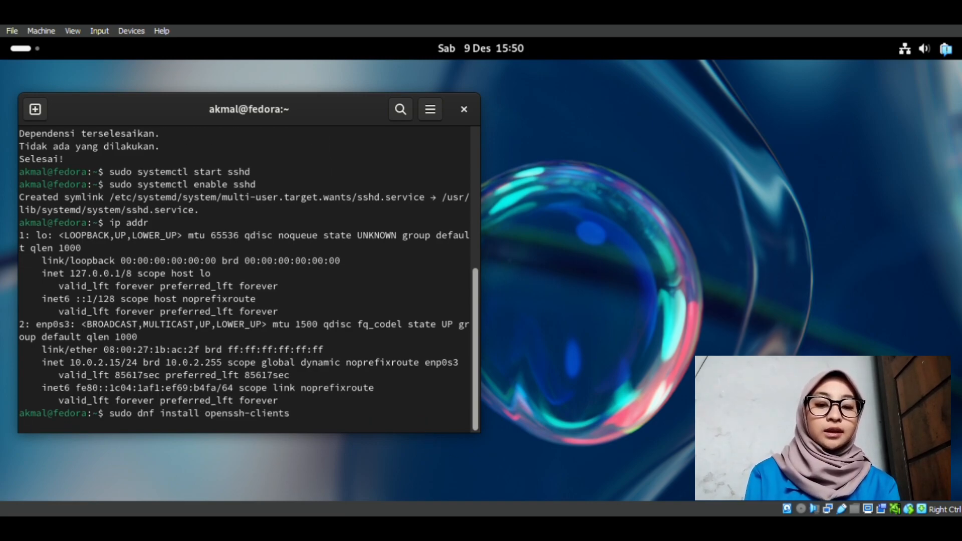
key("Return")
- Connect over SSH to the user's account at 10.0.2.15, accept the host key with yes, and enter the account password
type("ssh akmal@")
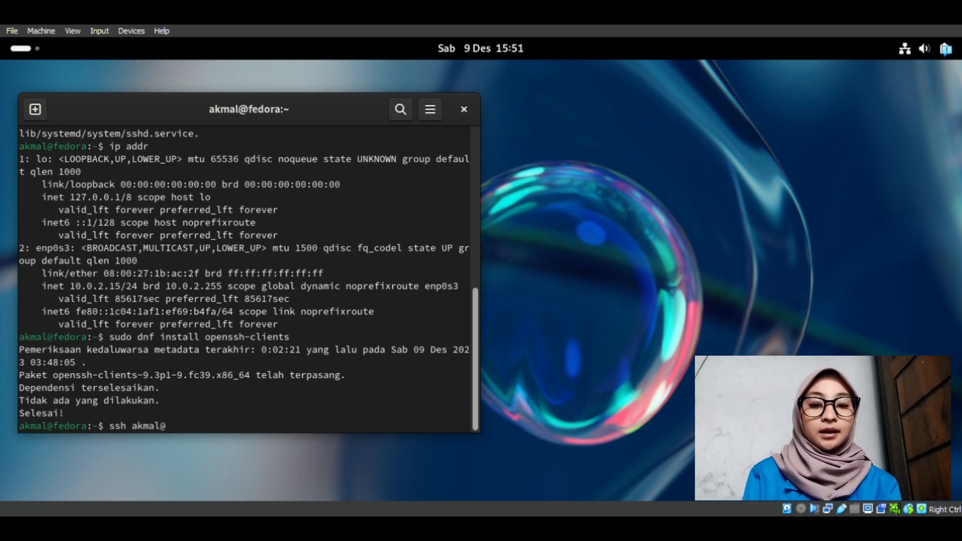
type("10.0.2.15")
key("Return")
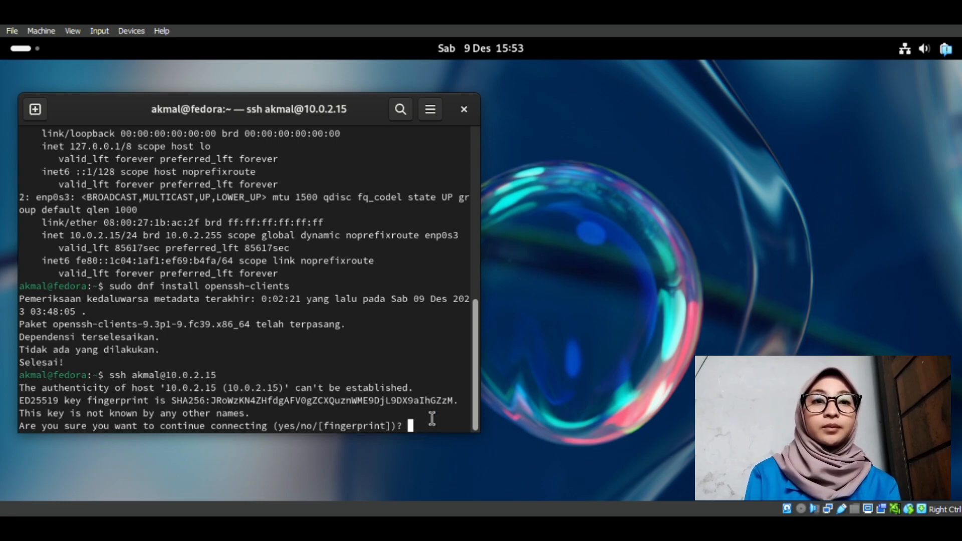
type("yes")
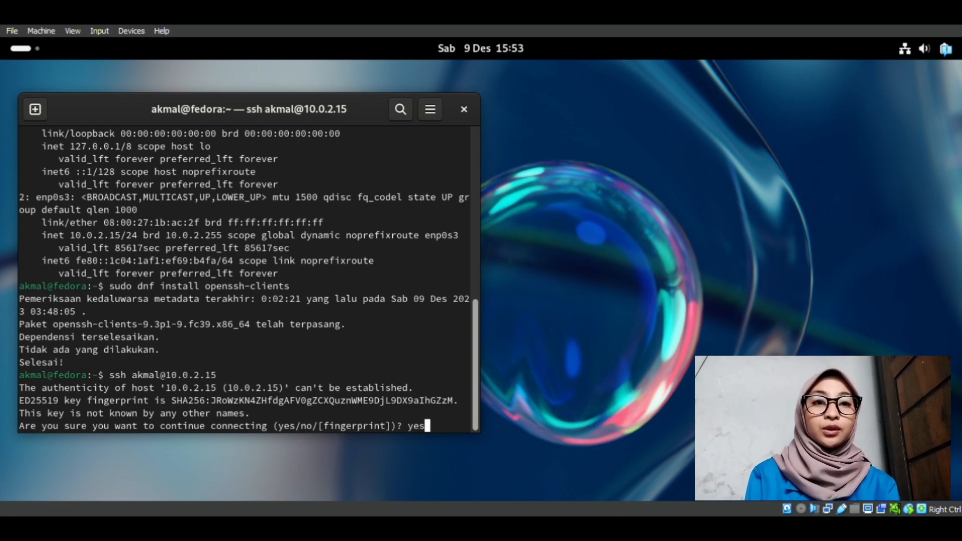
key("Return")
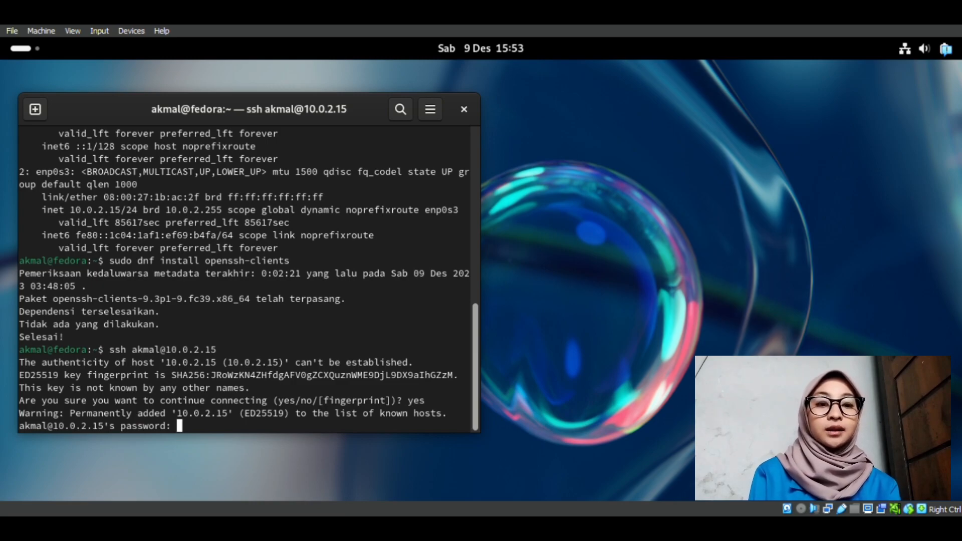
key("Return")
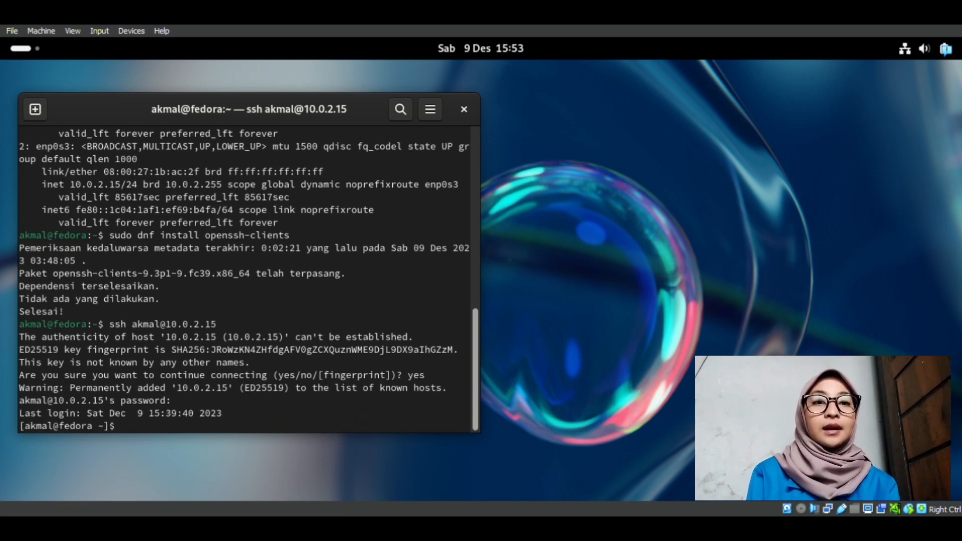
left_click_drag(135, 435, 31, 244)
left_click(205, 433)
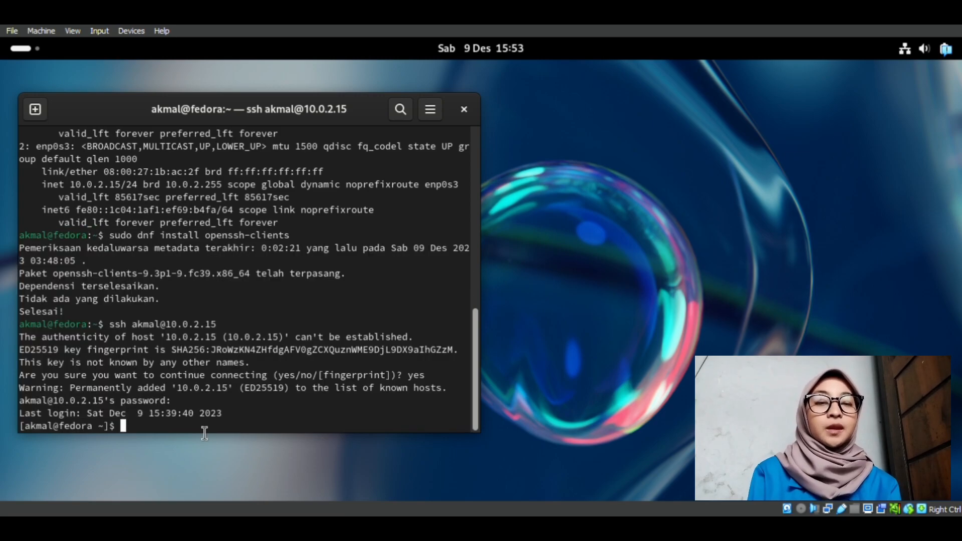
left_click_drag(171, 325, 469, 327)
scroll(233, 311, "up", 1)
scroll(132, 181, "up", 1)
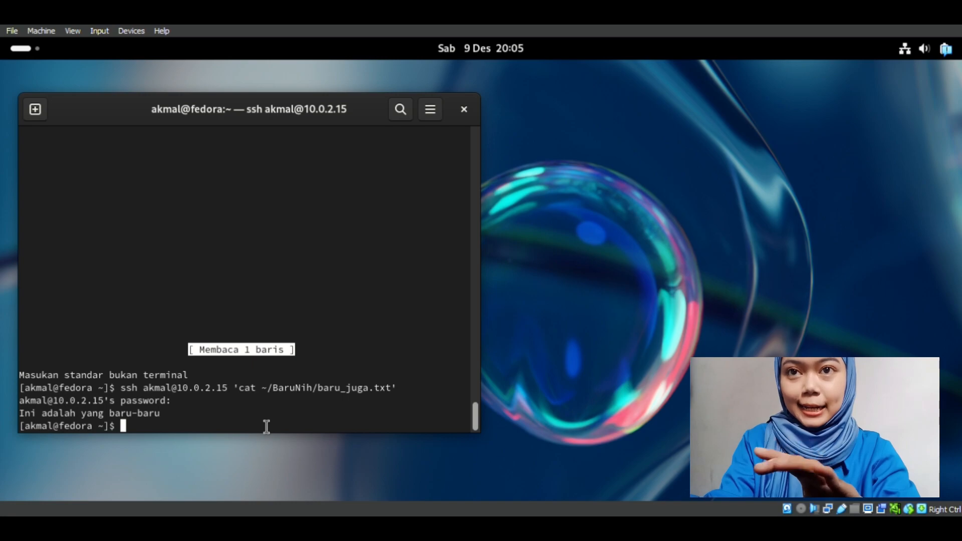
- Install the FTP server with sudo dnf install vsftpd, entering the sudo password and approving the transaction with y
type("sudo dnf install vsftpd")
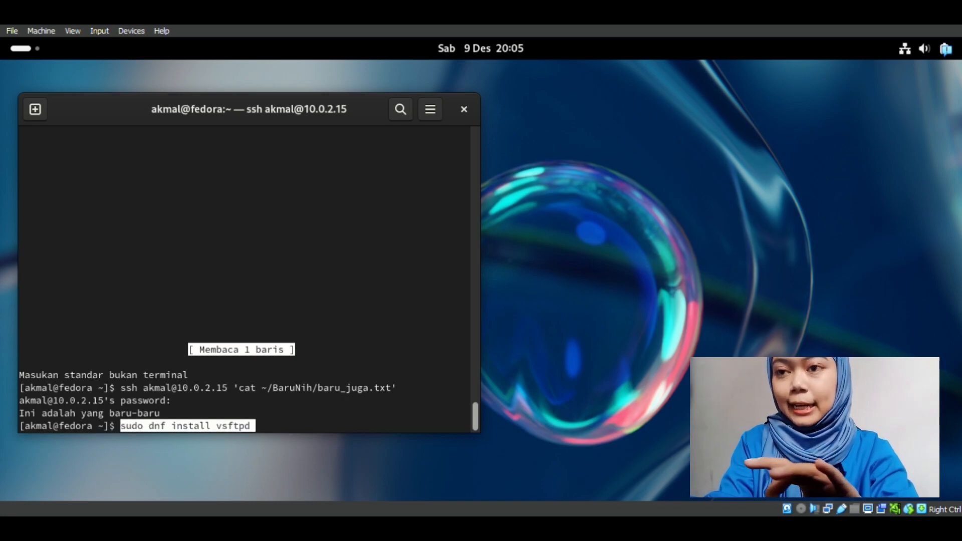
key("Return")
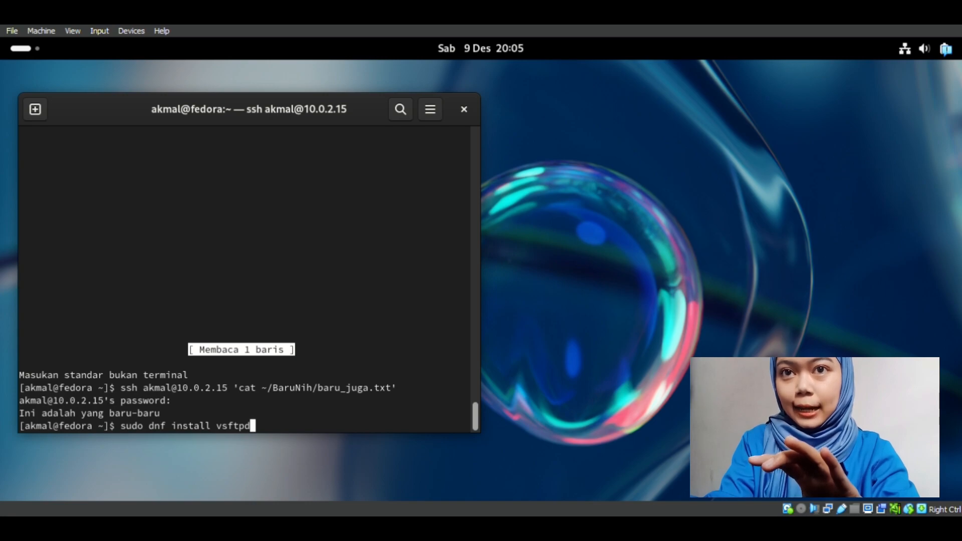
key("Return")
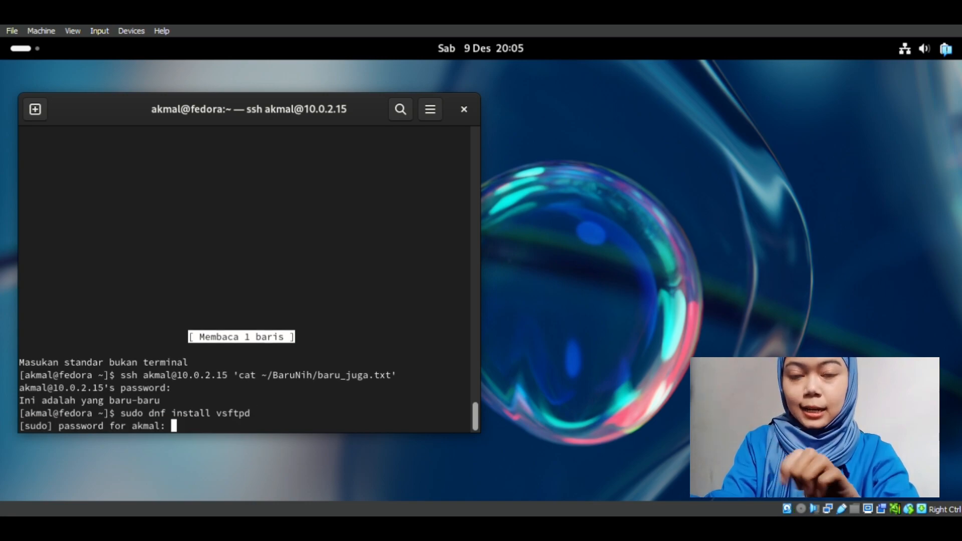
key("Return")
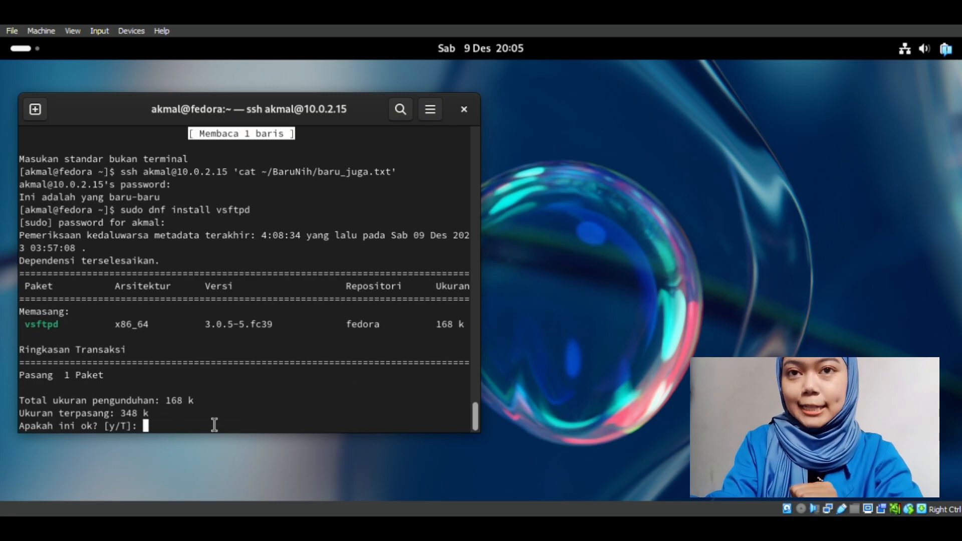
type("y")
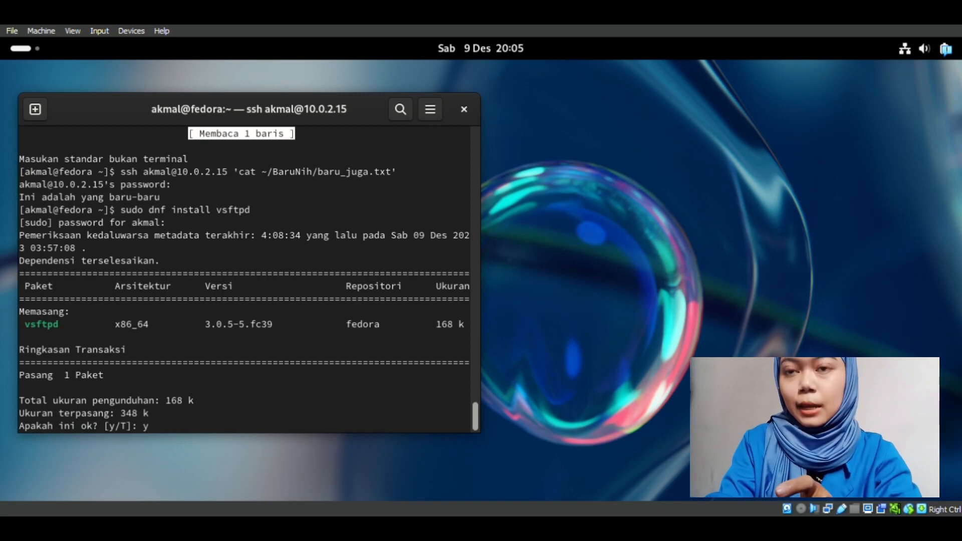
key("Return")
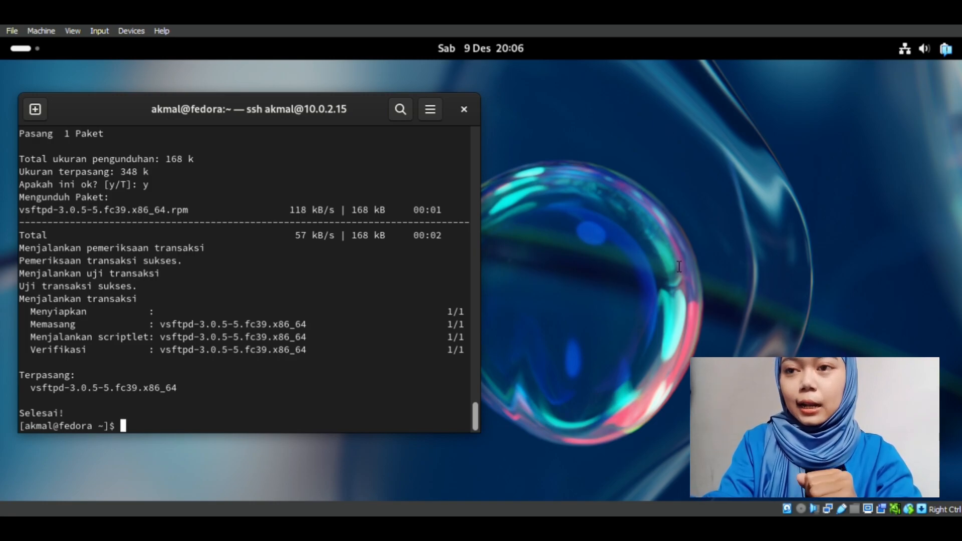
- Start the FTP service and enable it at boot with sudo systemctl start vsftpd and sudo systemctl enable vsftpd
type("sudo systemctl start vsftpd")
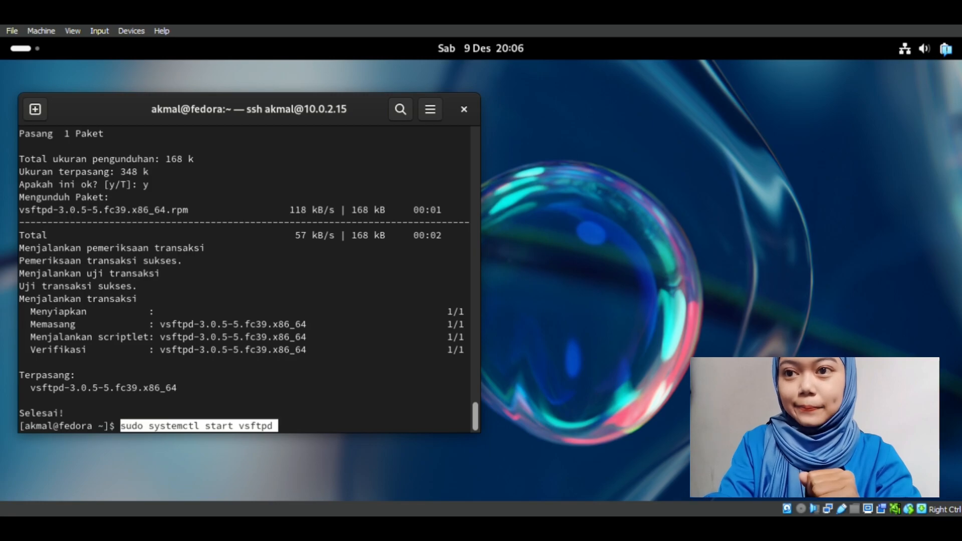
key("Return")
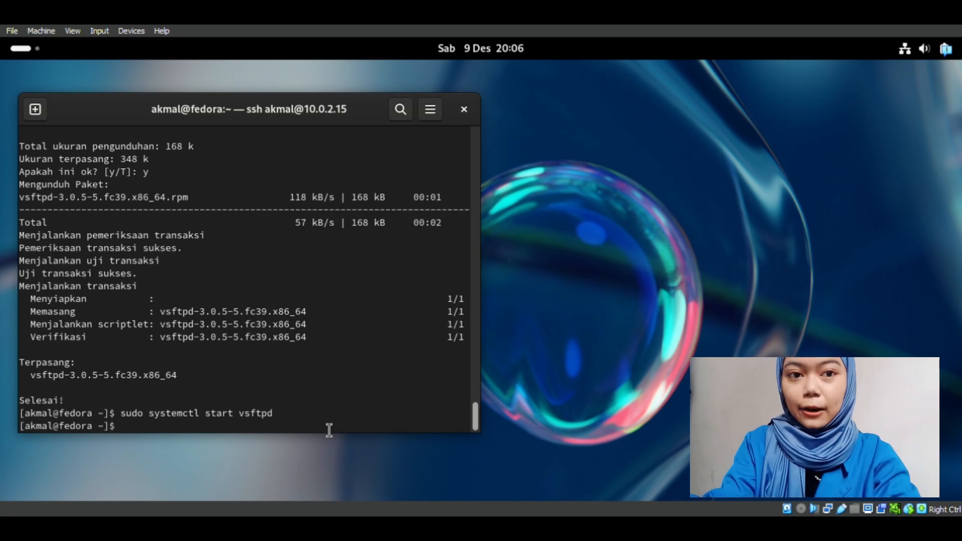
type("sudo systemctl enable vsftpd")
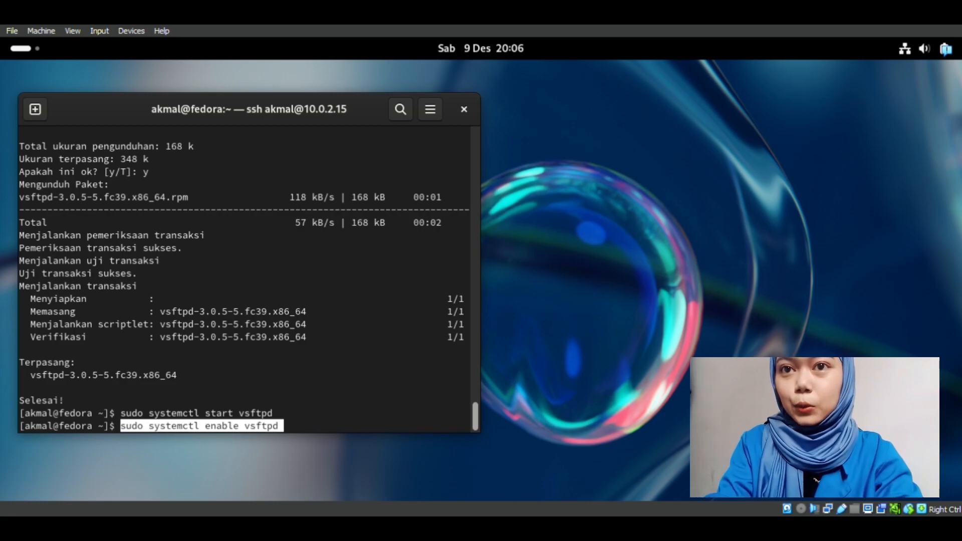
key("Left")
key("Right")
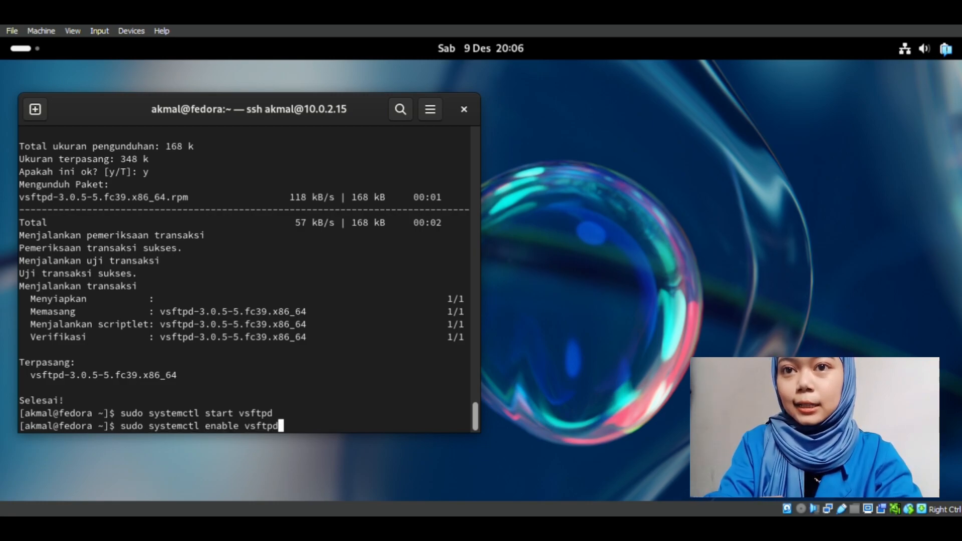
key("Return")
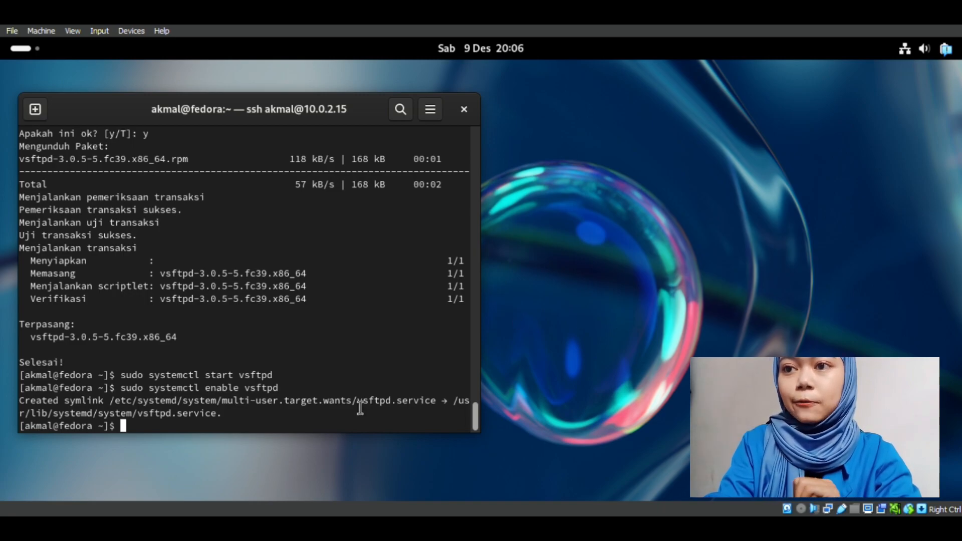
- Allow FTP permanently in the public zone with sudo firewall-cmd --zone=public --permanent --add-service=ftp, and reload the rules with sudo firewall-cmd --reload
type("sudo firewall-cmd --zone=public --permanent --add-service=ftp")
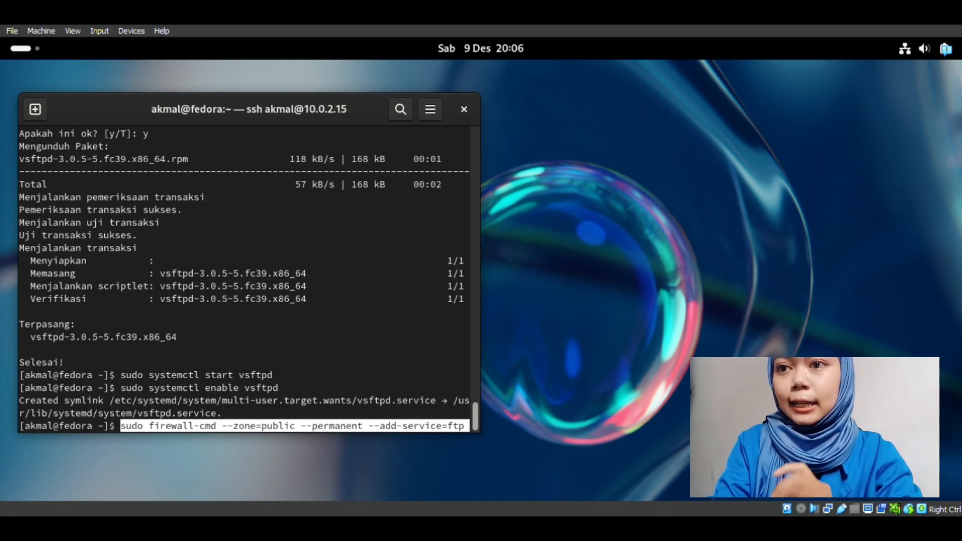
key("Return")
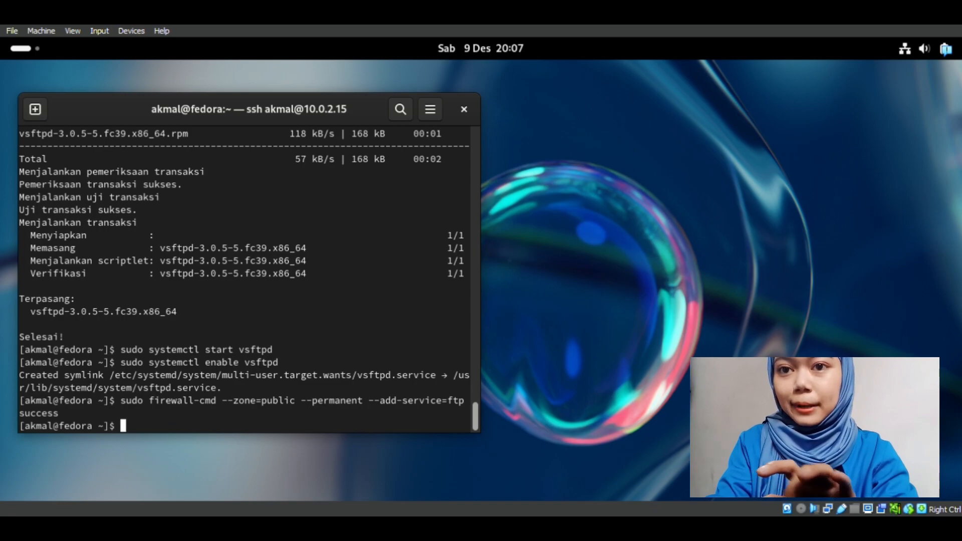
triple_click(83, 419)
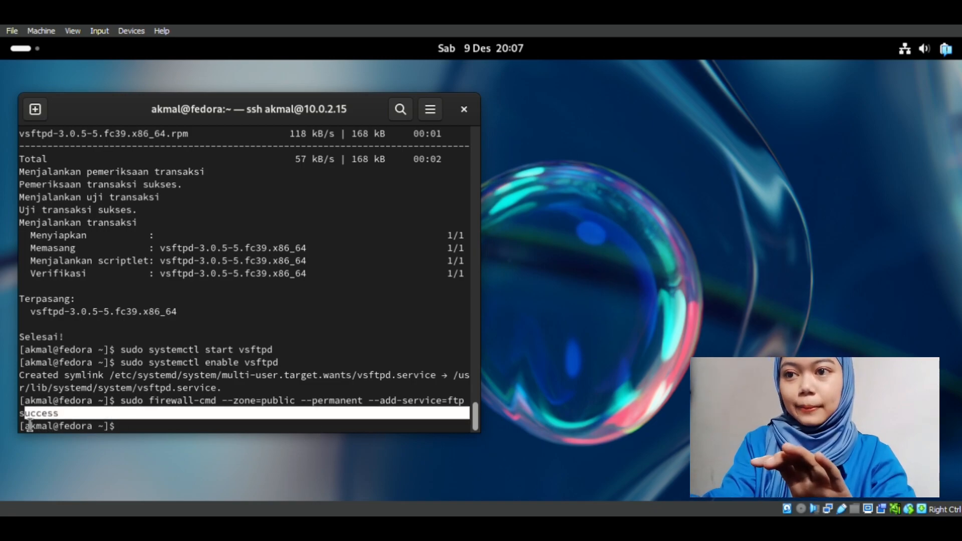
left_click(145, 434)
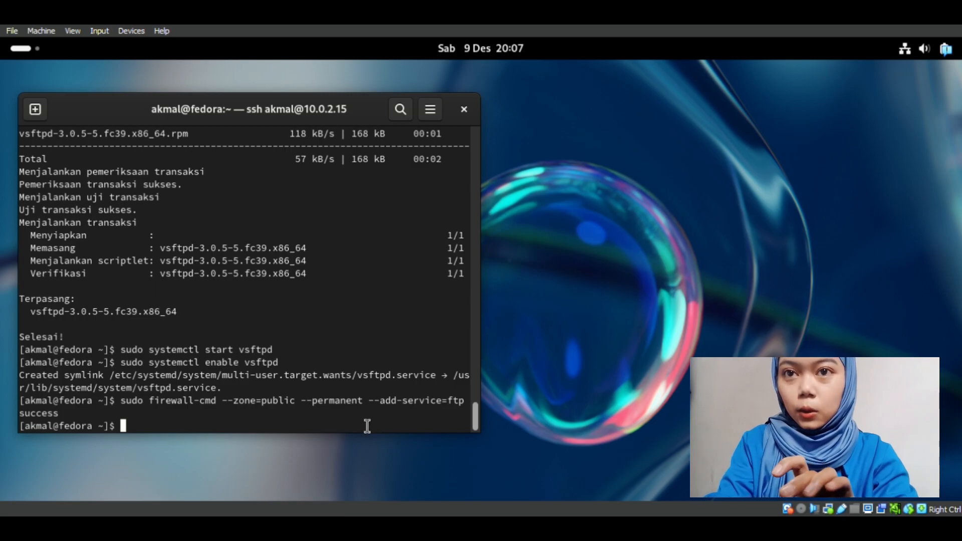
type("sudo firewall-cmd --reload")
key("Return")
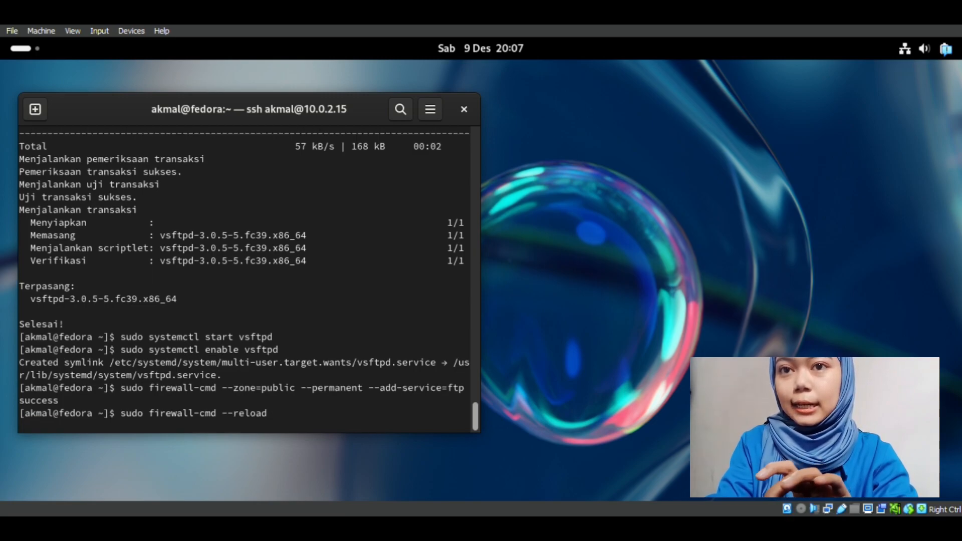